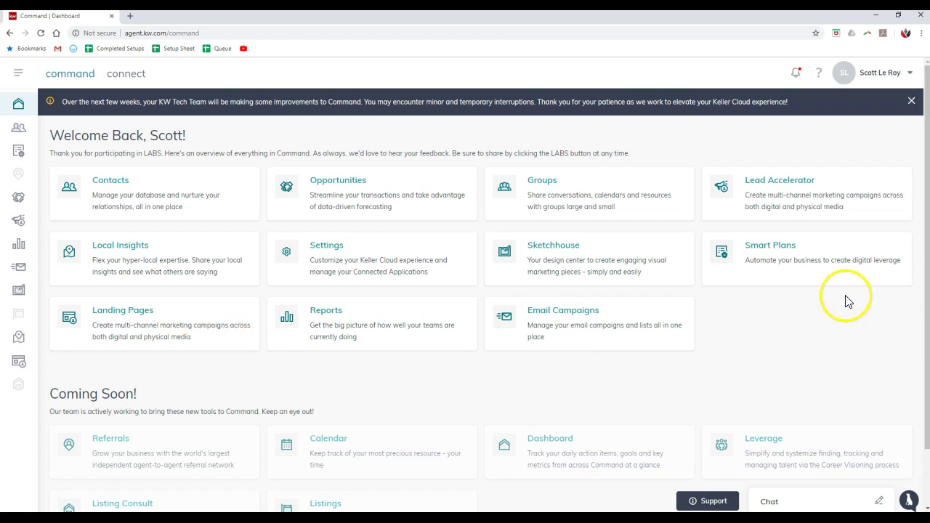
# - Open the Smart Plans coming-soon page and expand the sidebar so section labels show
pyautogui.click(832, 266)
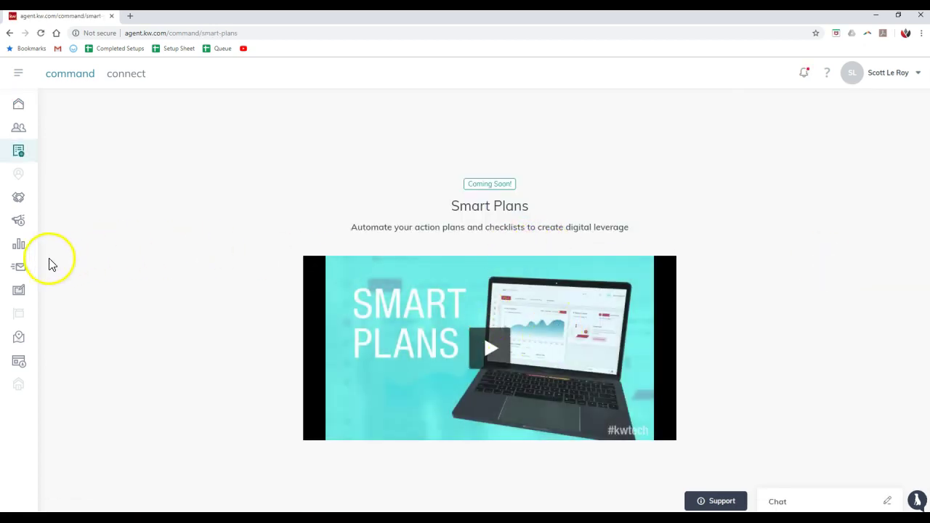
pyautogui.click(18, 75)
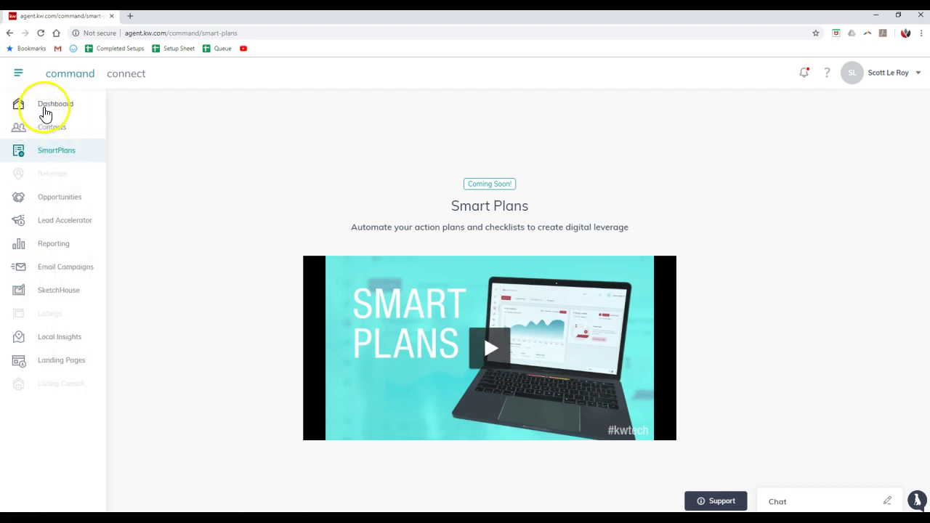
pyautogui.click(19, 73)
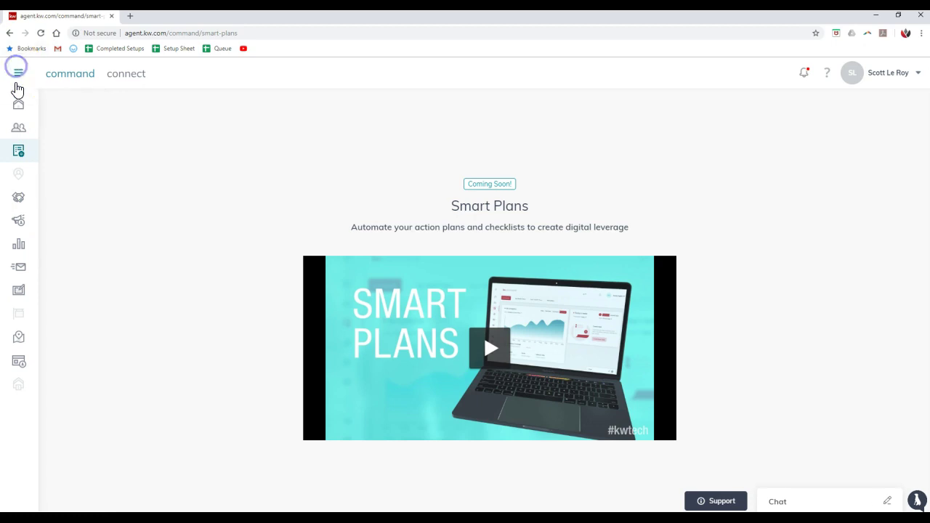
pyautogui.click(18, 73)
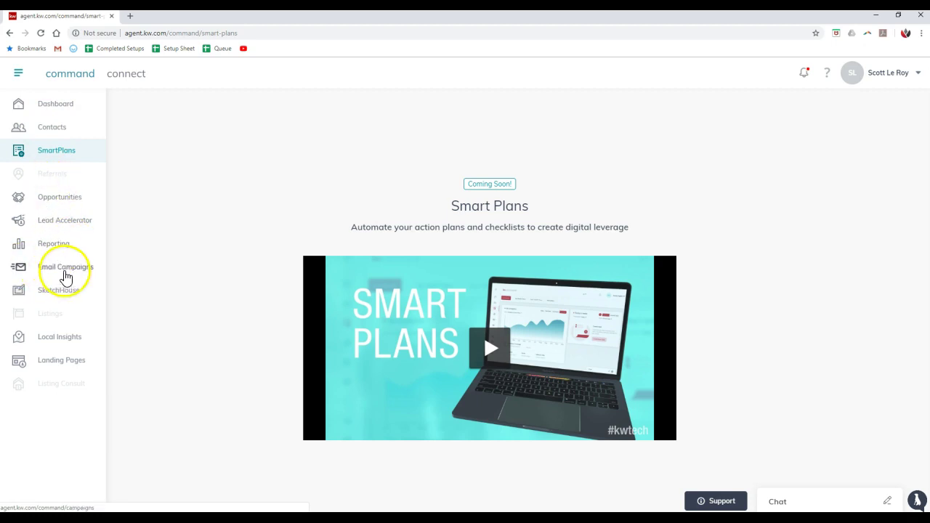
# - Open Reporting and check the Top Sources grouping and date ranges, leaving This year
pyautogui.click(65, 245)
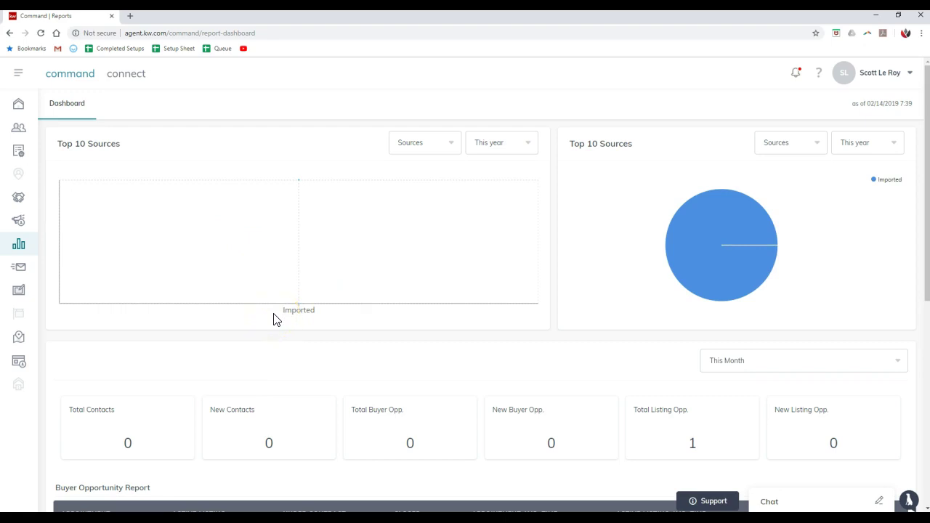
pyautogui.click(452, 151)
pyautogui.click(496, 145)
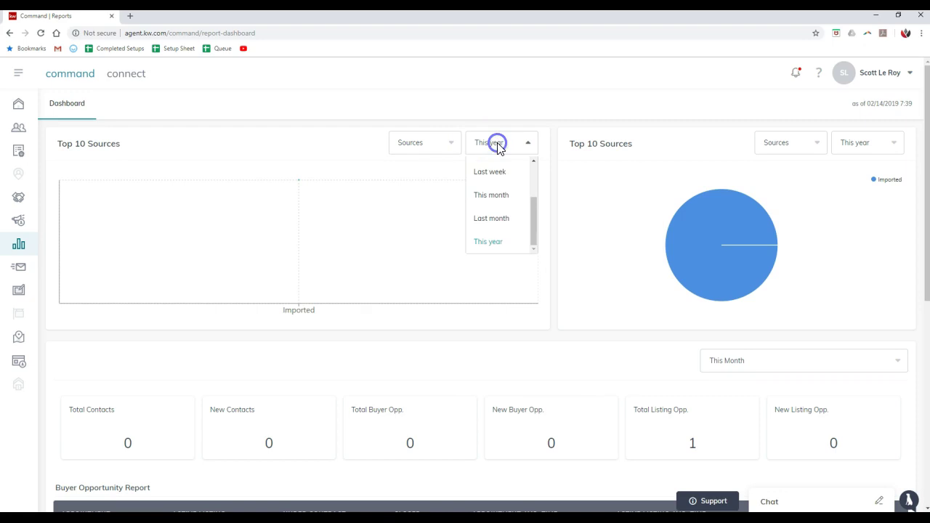
pyautogui.click(498, 146)
pyautogui.click(498, 146)
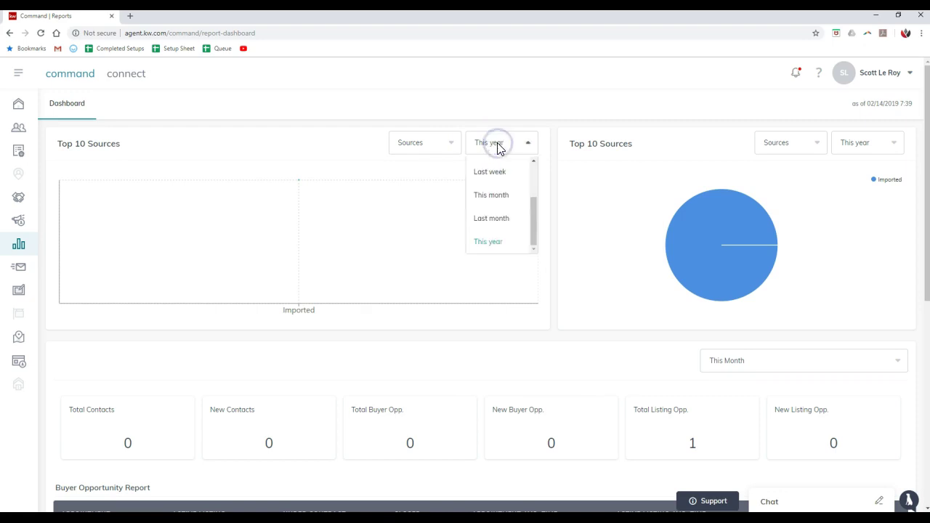
pyautogui.click(497, 145)
# - Scroll through the opportunity reports and check contact activity periods, keeping Today
pyautogui.scroll(-2, 469, 187)
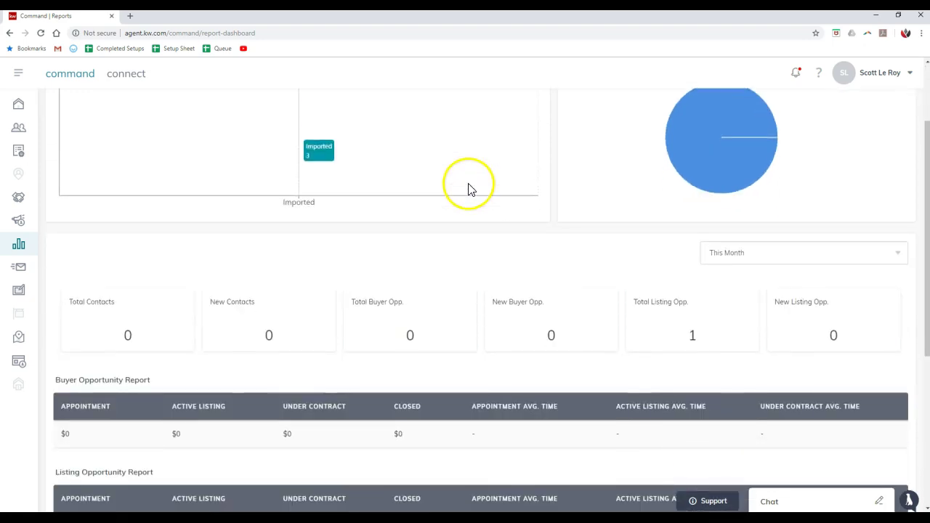
pyautogui.scroll(-1, 469, 187)
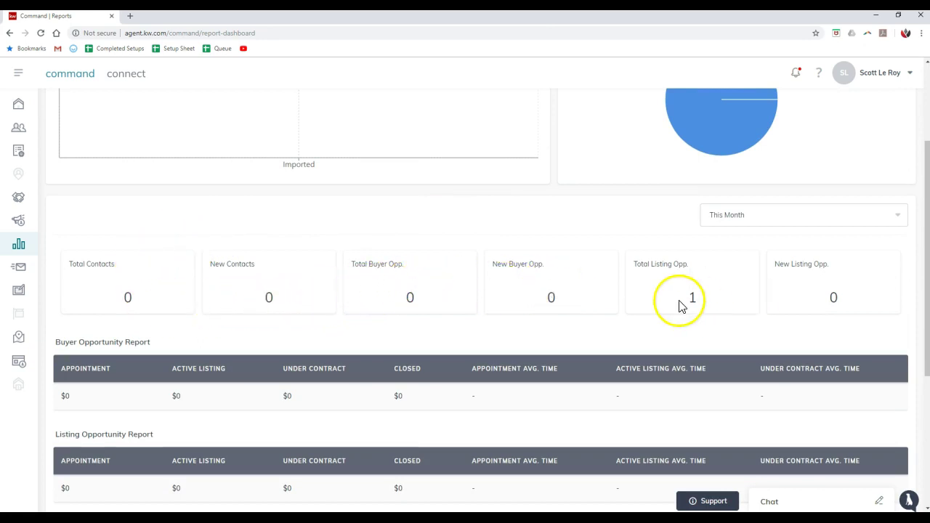
pyautogui.scroll(-4, 380, 311)
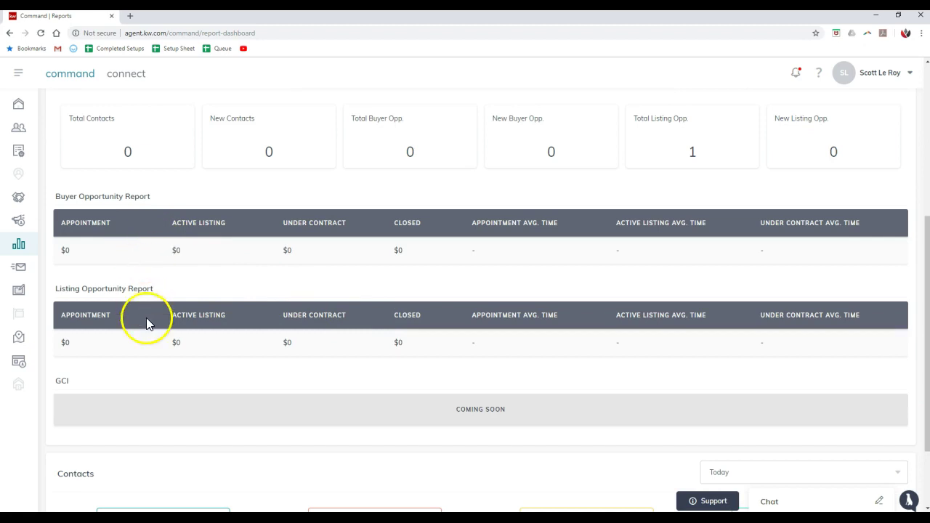
pyautogui.scroll(-3, 149, 322)
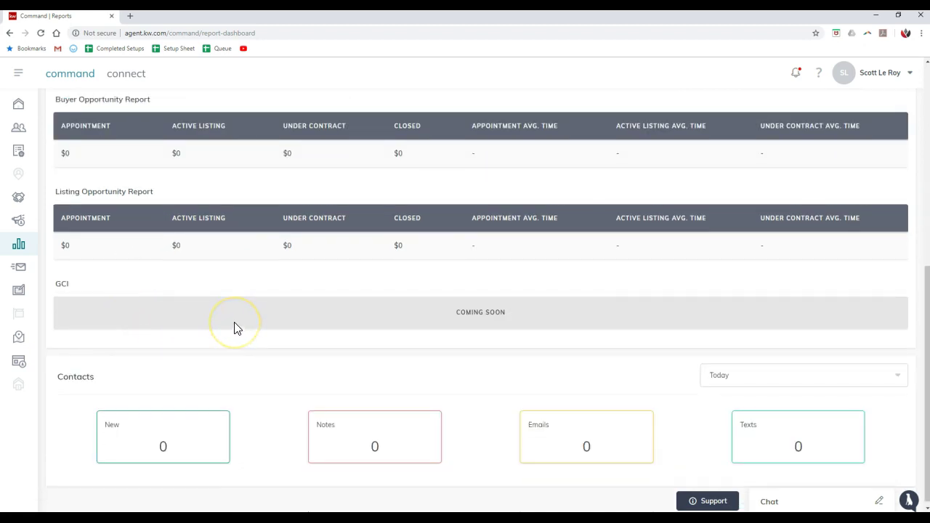
pyautogui.scroll(-1, 235, 328)
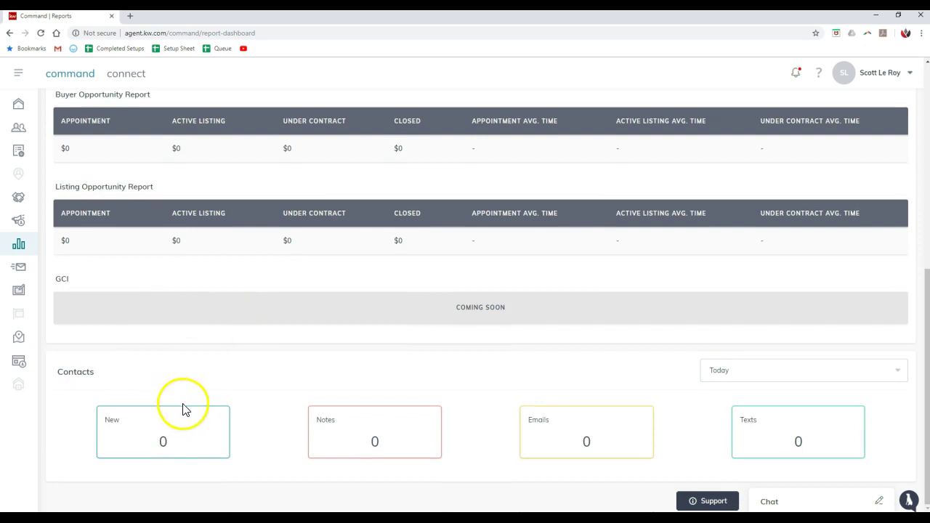
pyautogui.click(773, 378)
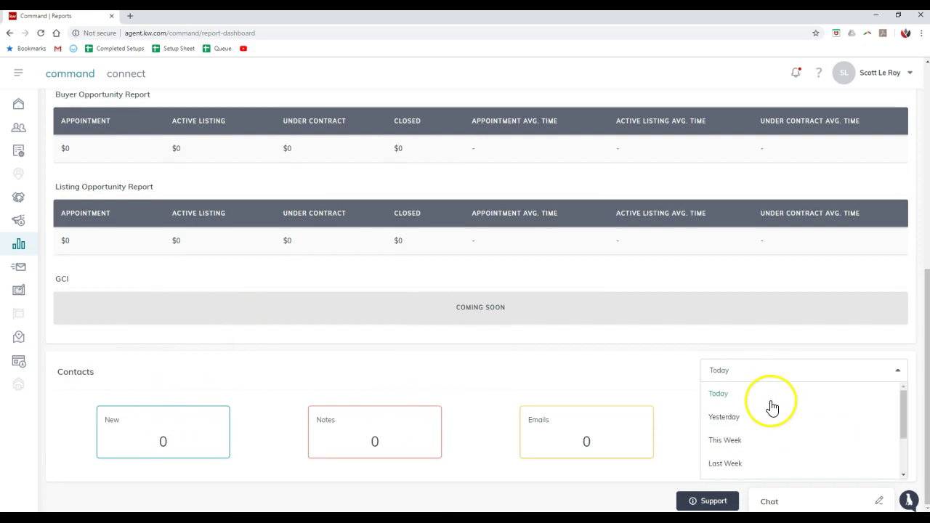
pyautogui.scroll(-2, 768, 407)
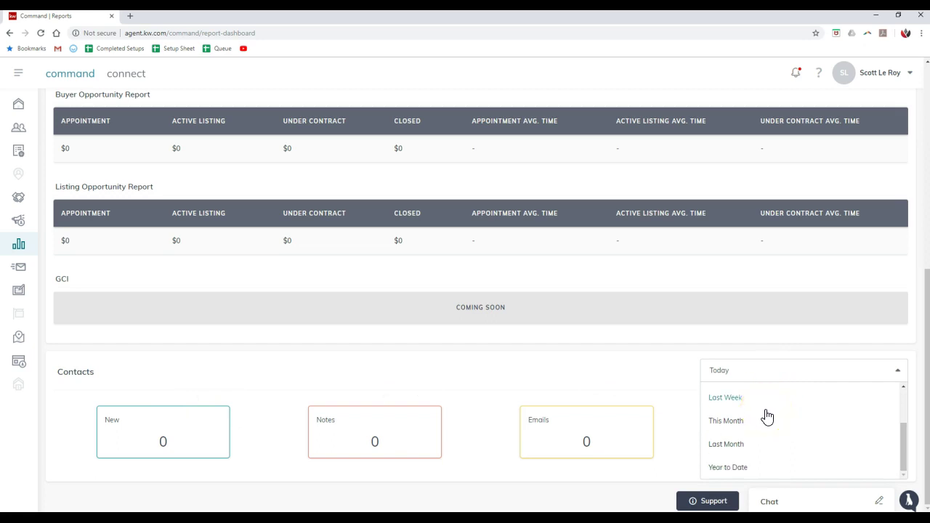
pyautogui.click(578, 378)
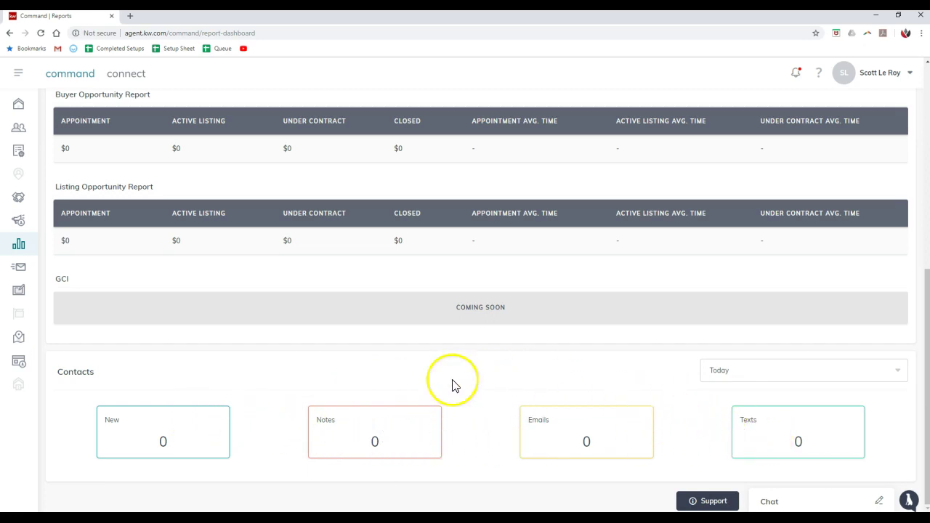
pyautogui.scroll(4, 436, 385)
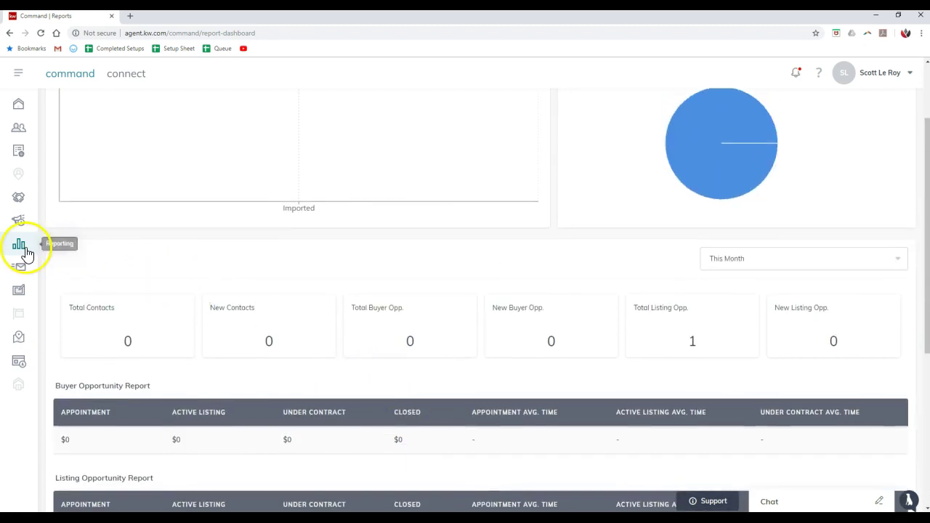
# - Go to Email Campaigns, review the My Lists tab, then return to the empty My Campaigns tab
pyautogui.click(19, 76)
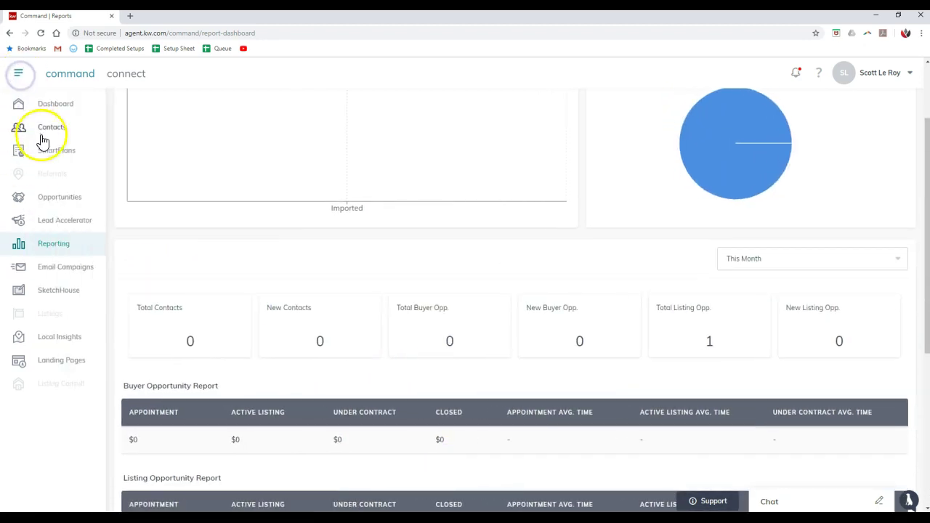
pyautogui.click(63, 271)
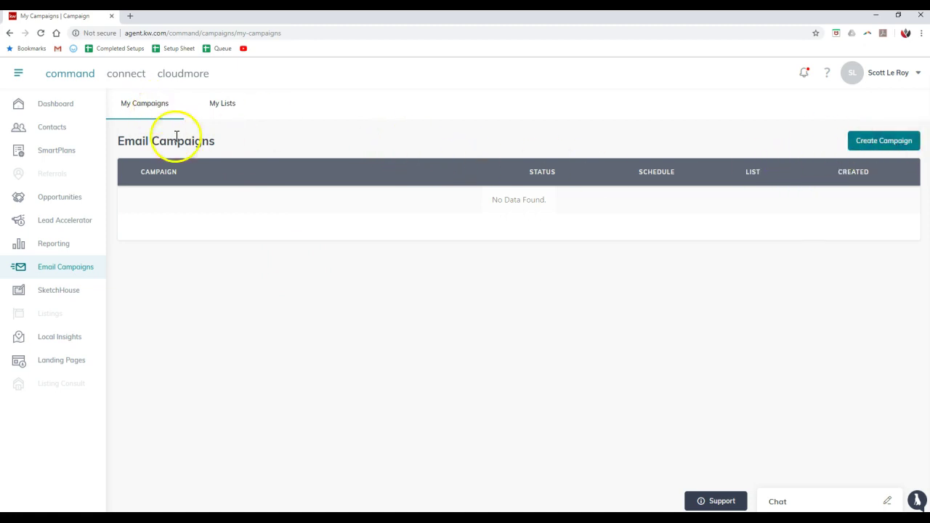
pyautogui.click(219, 104)
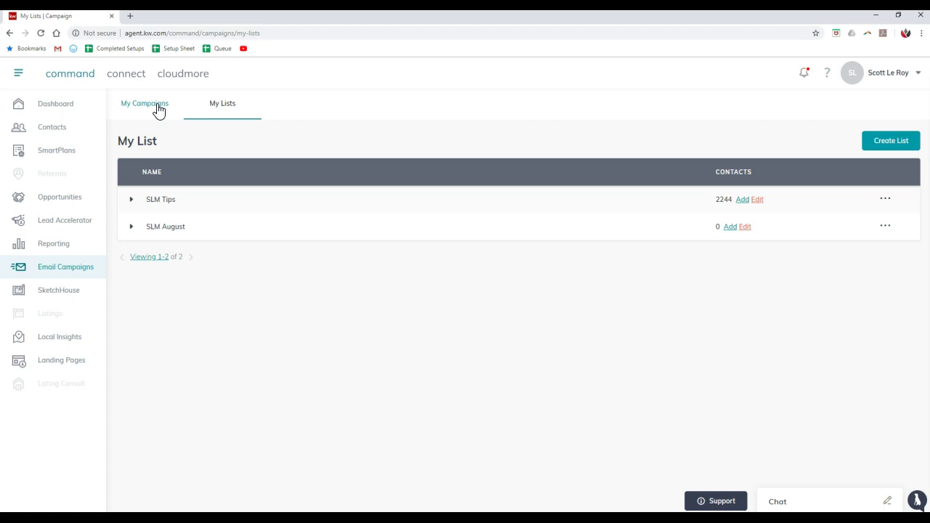
pyautogui.click(158, 109)
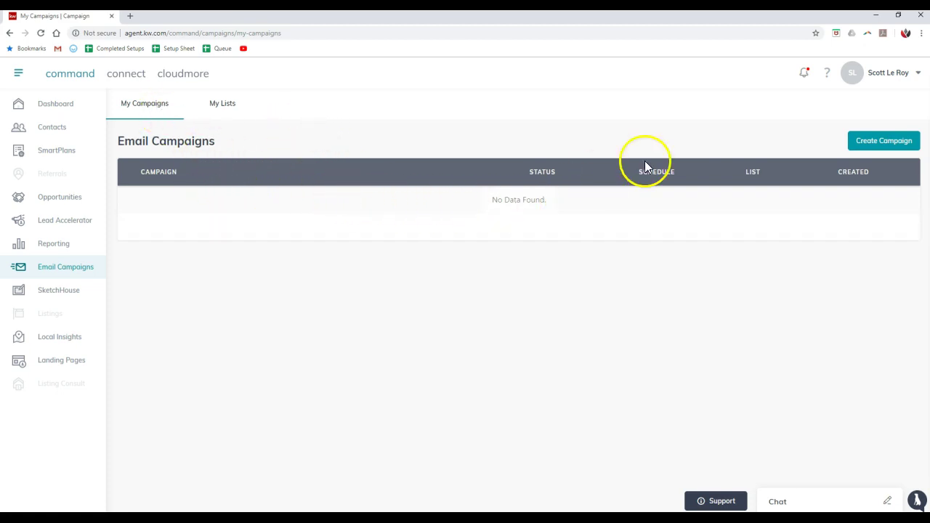
# - Start a new email campaign with a name and the SLM August contact list
pyautogui.click(859, 149)
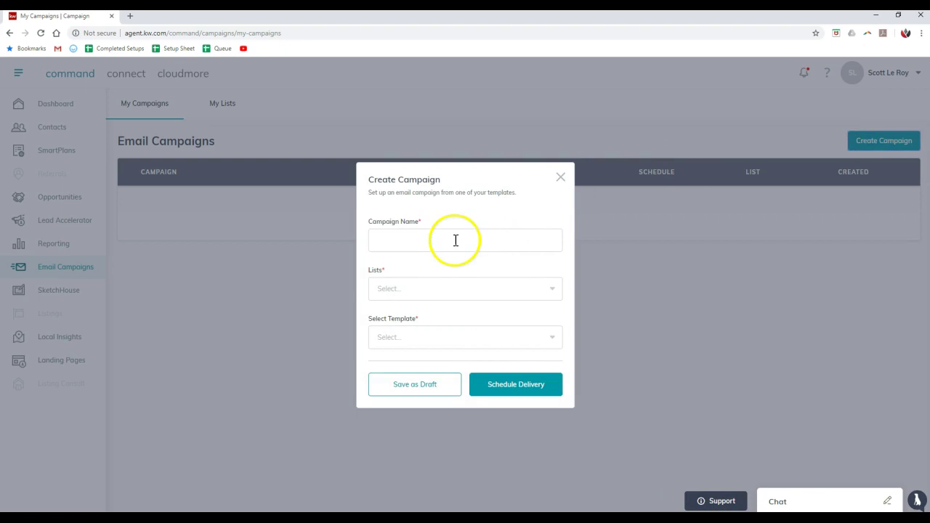
pyautogui.click(454, 241)
pyautogui.write('Test')
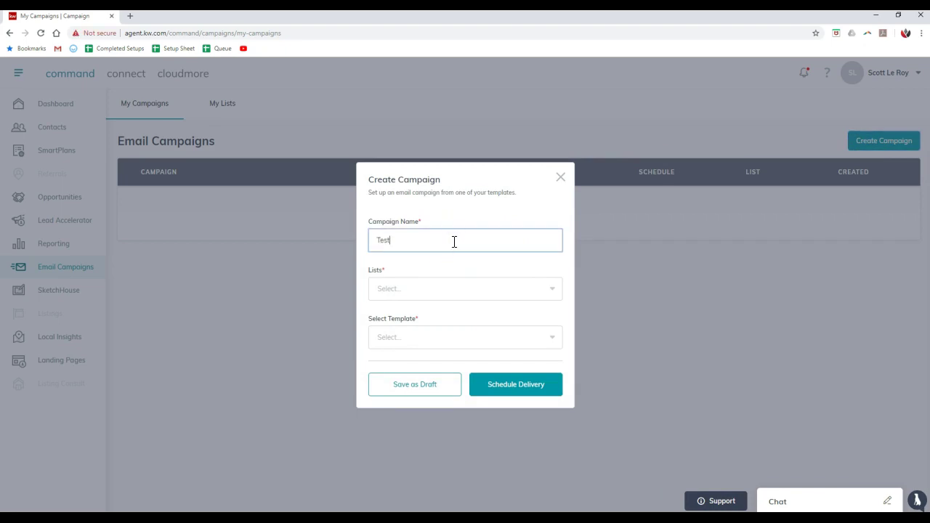
pyautogui.click(437, 291)
pyautogui.click(410, 334)
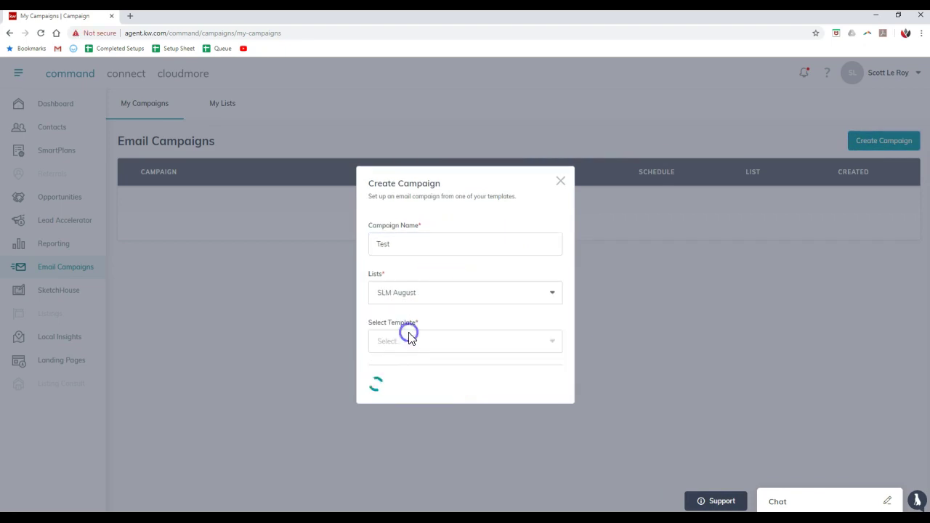
# - Find the template list empty and close the Create Campaign dialog unsaved
pyautogui.click(401, 339)
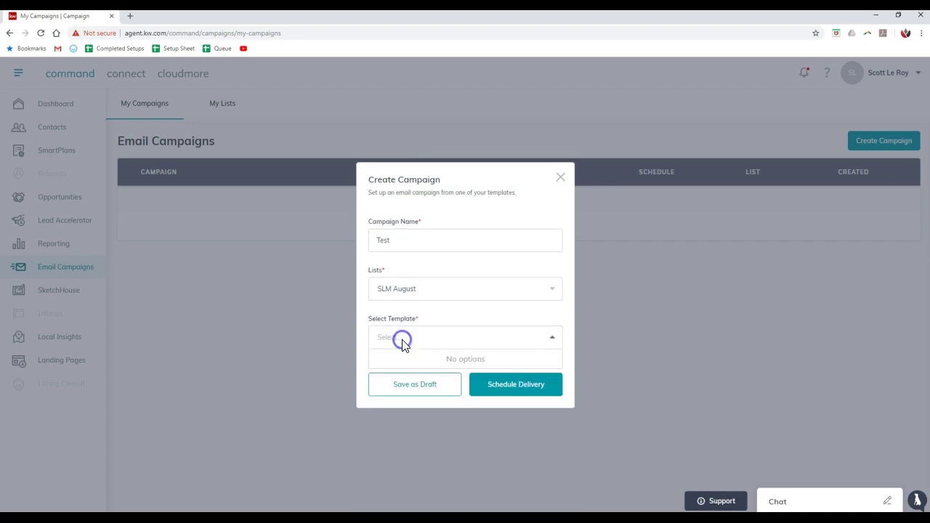
pyautogui.click(403, 340)
pyautogui.click(404, 341)
pyautogui.click(406, 342)
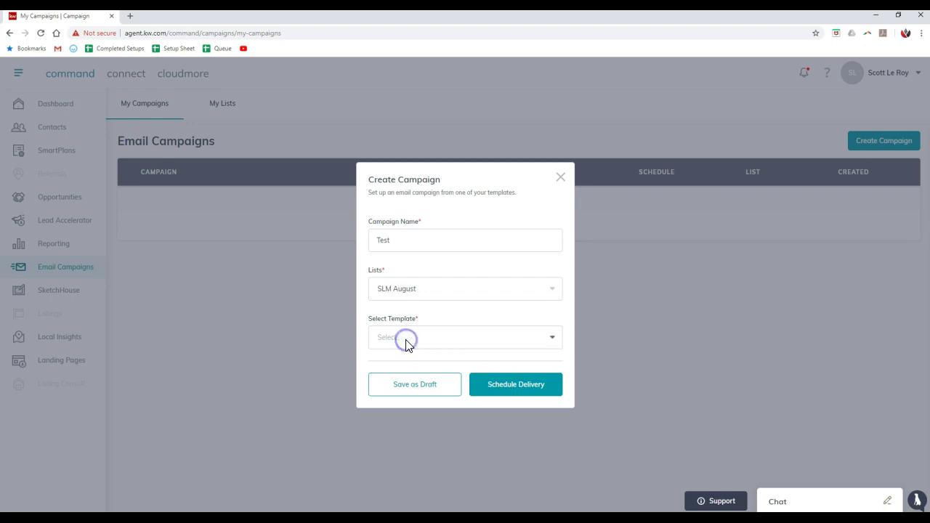
pyautogui.click(559, 179)
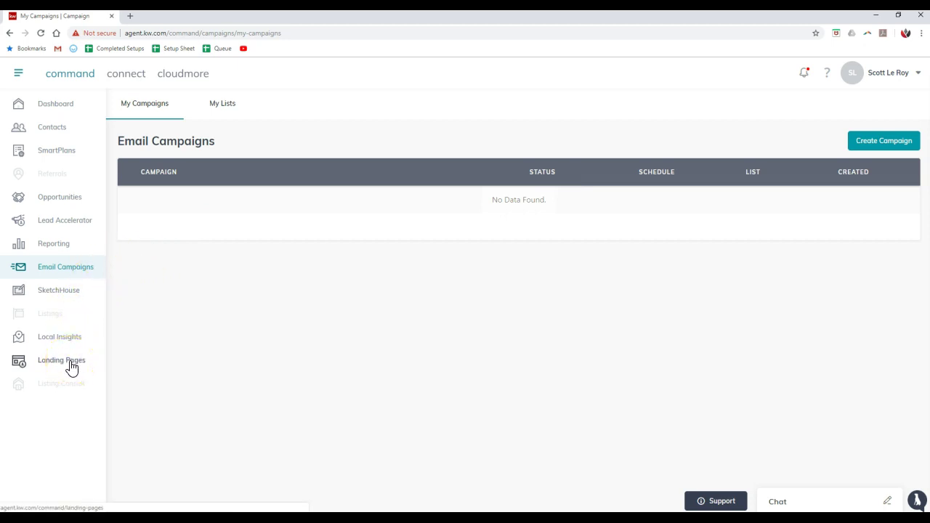
# - In Landing Pages, create 'Test #1' from Market Snap Default Template with postal code 32803, then configure it
pyautogui.click(69, 363)
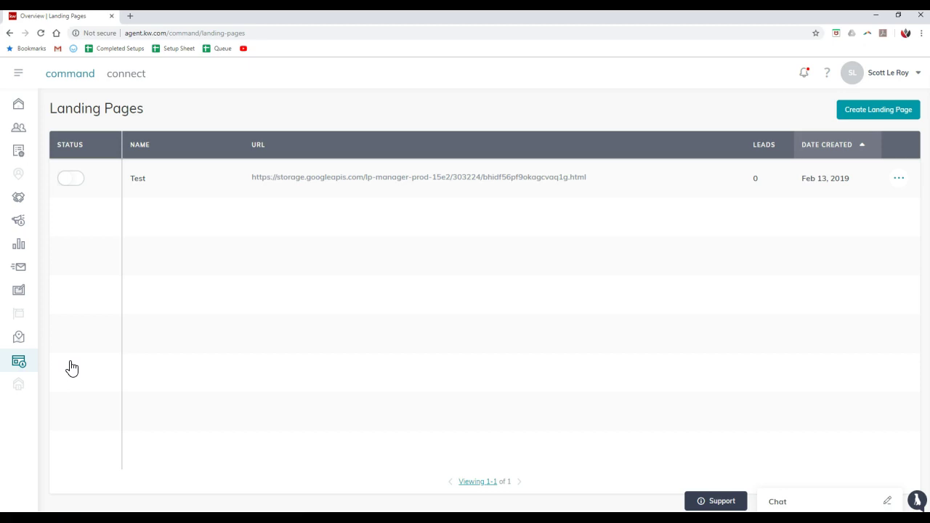
pyautogui.moveTo(431, 178)
pyautogui.click(865, 114)
pyautogui.click(493, 205)
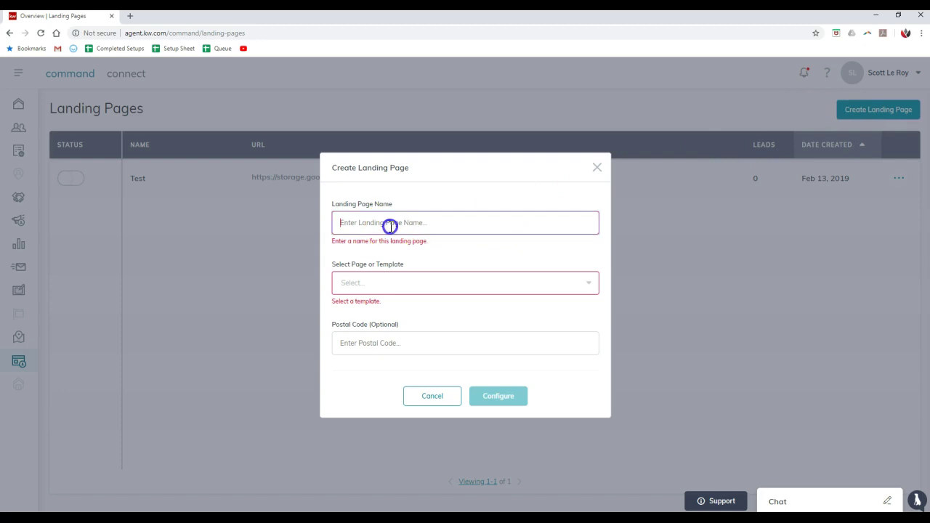
pyautogui.write('Test #1')
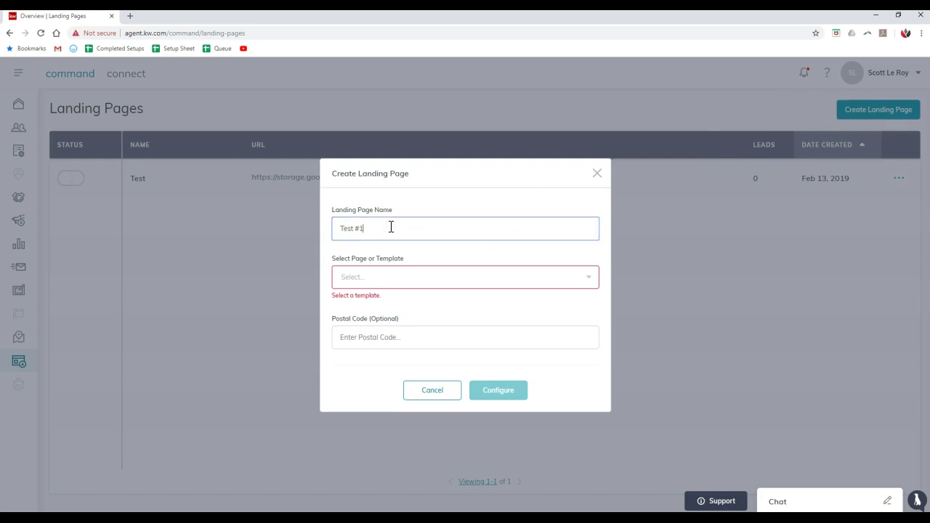
pyautogui.click(371, 284)
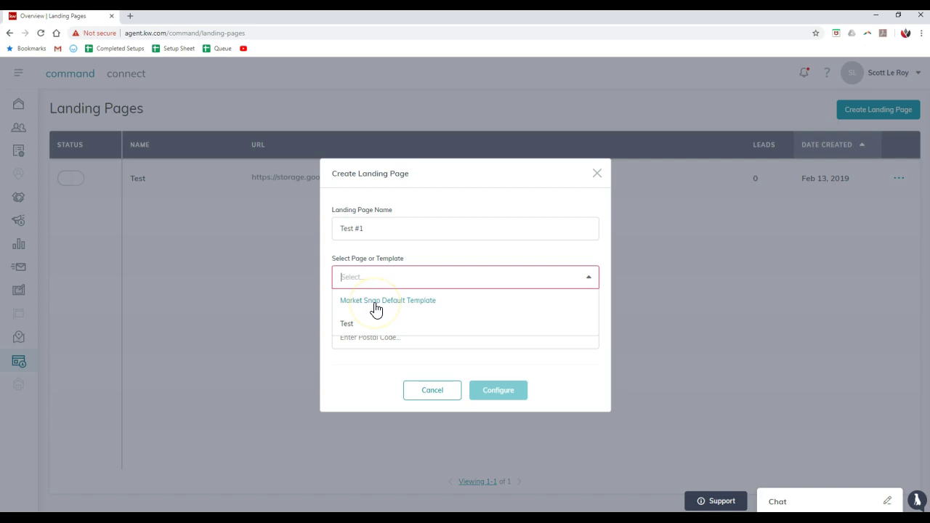
pyautogui.click(375, 305)
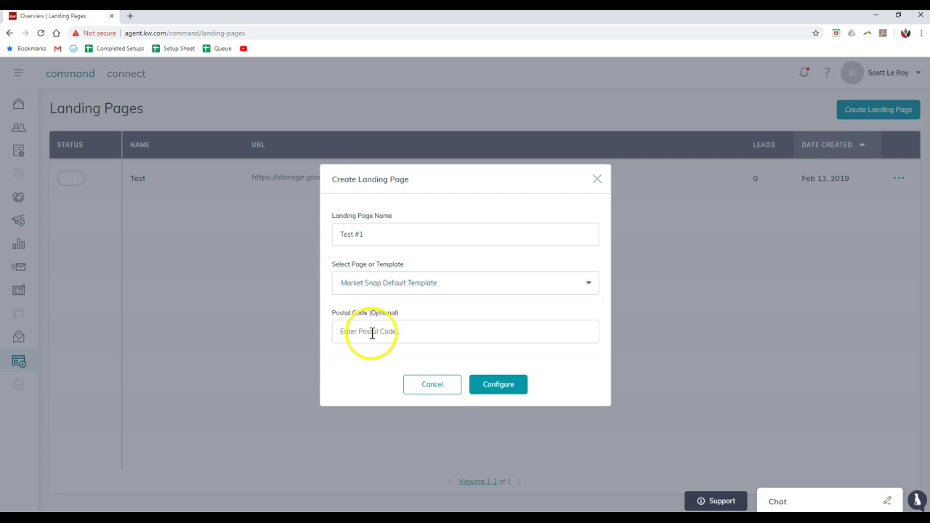
pyautogui.click(372, 332)
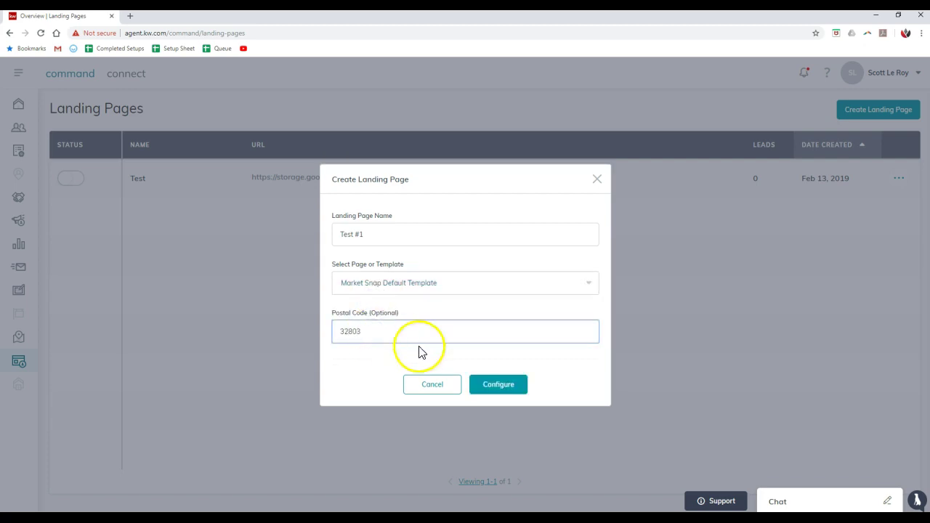
pyautogui.click(481, 384)
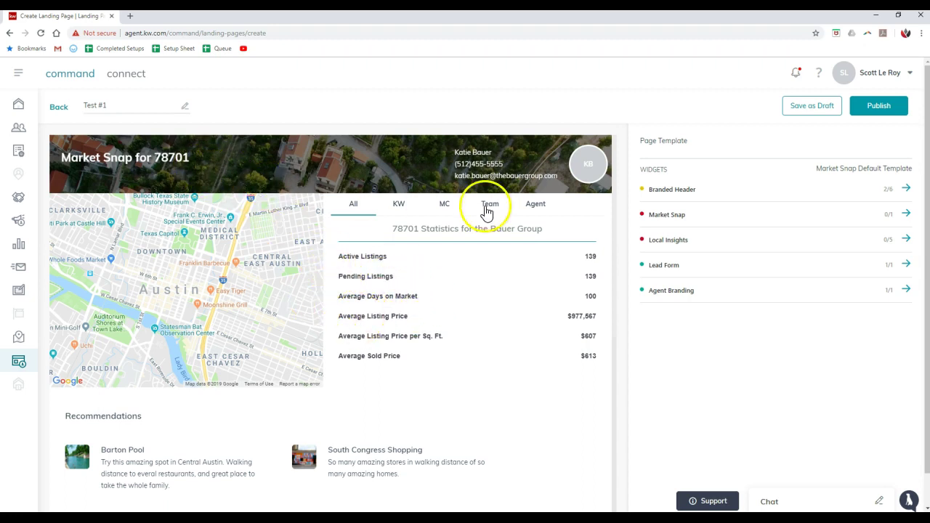
# - After a look at Branded Header, give Market Snap postal code 32803 and Colonial Town Center, then apply
pyautogui.click(695, 198)
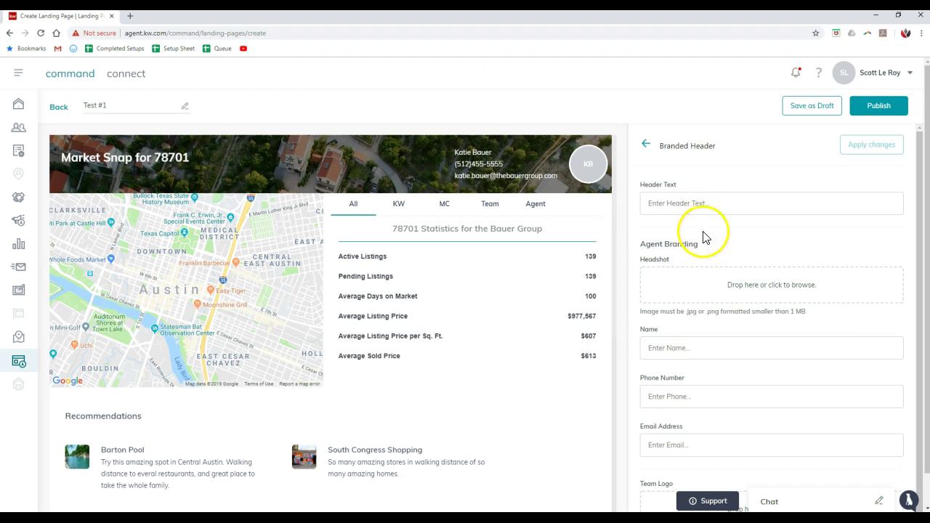
pyautogui.click(646, 144)
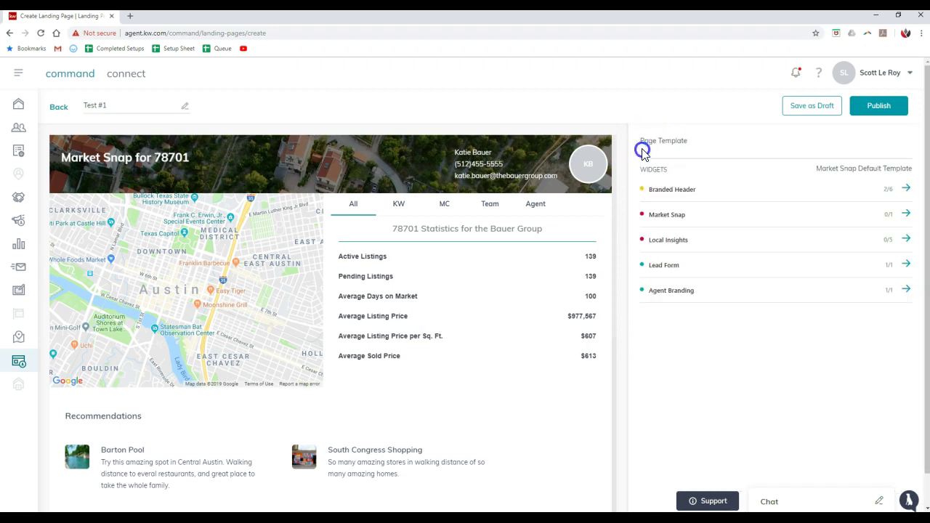
pyautogui.click(673, 218)
pyautogui.click(675, 251)
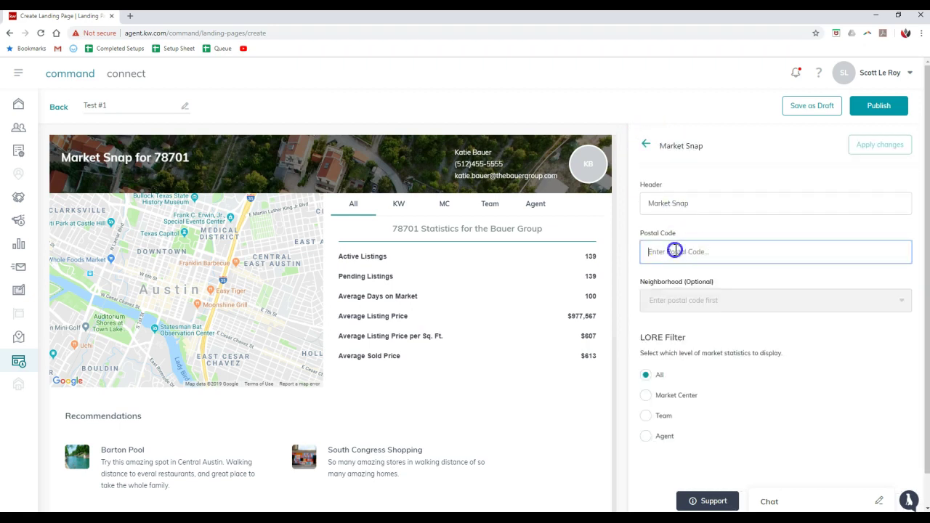
pyautogui.write('32803')
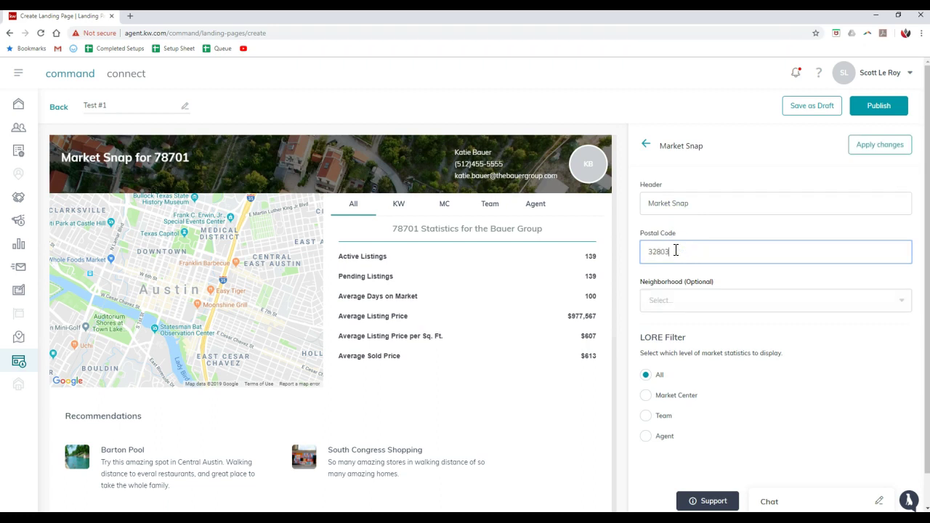
pyautogui.click(680, 301)
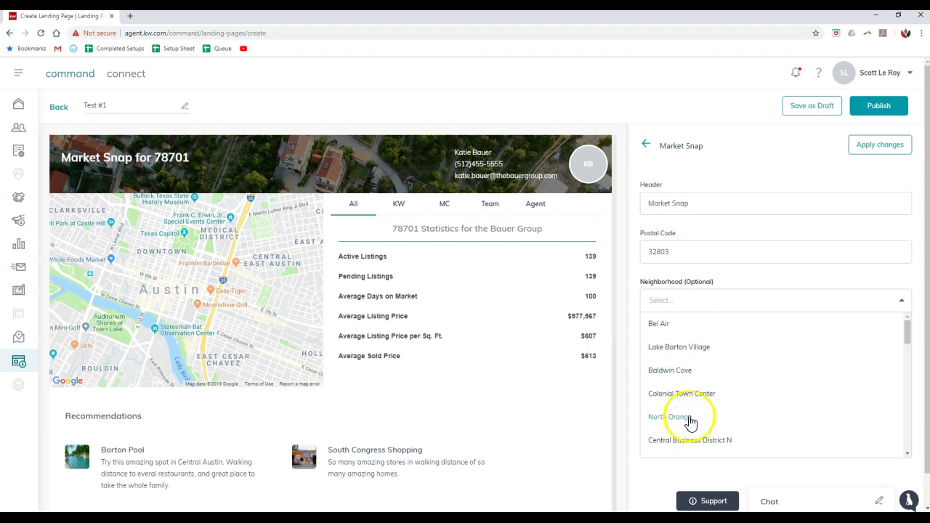
pyautogui.click(682, 394)
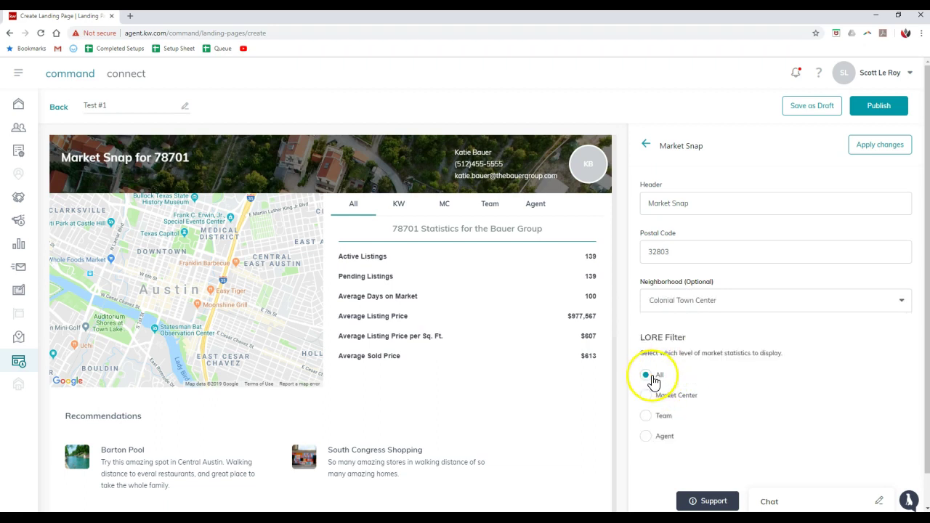
pyautogui.click(658, 379)
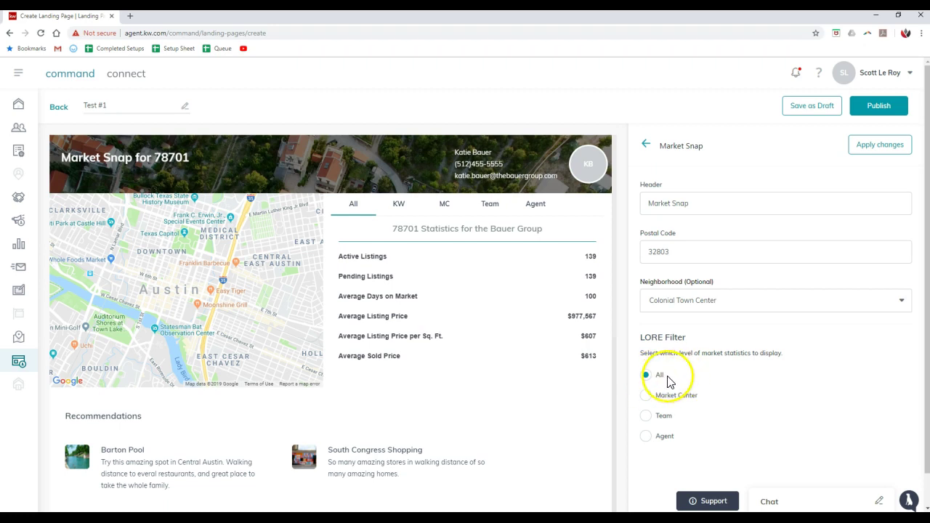
pyautogui.click(664, 378)
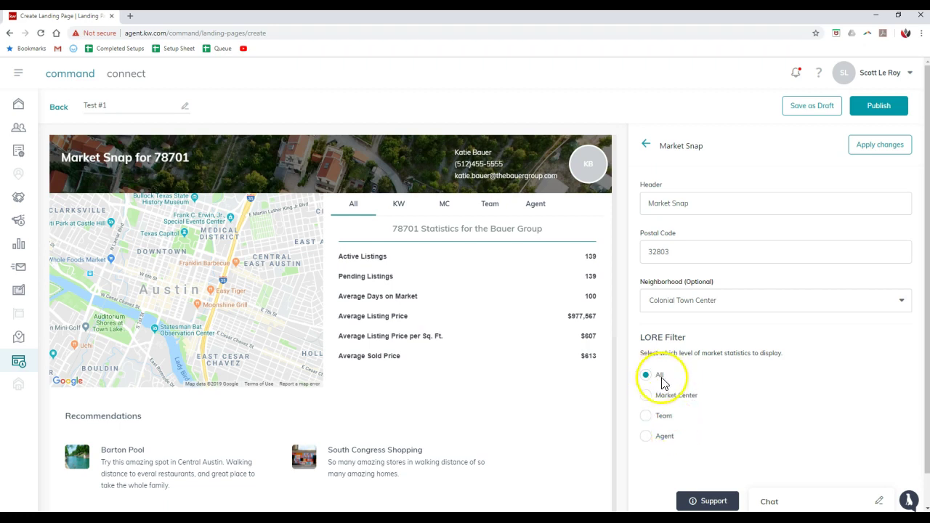
pyautogui.click(878, 146)
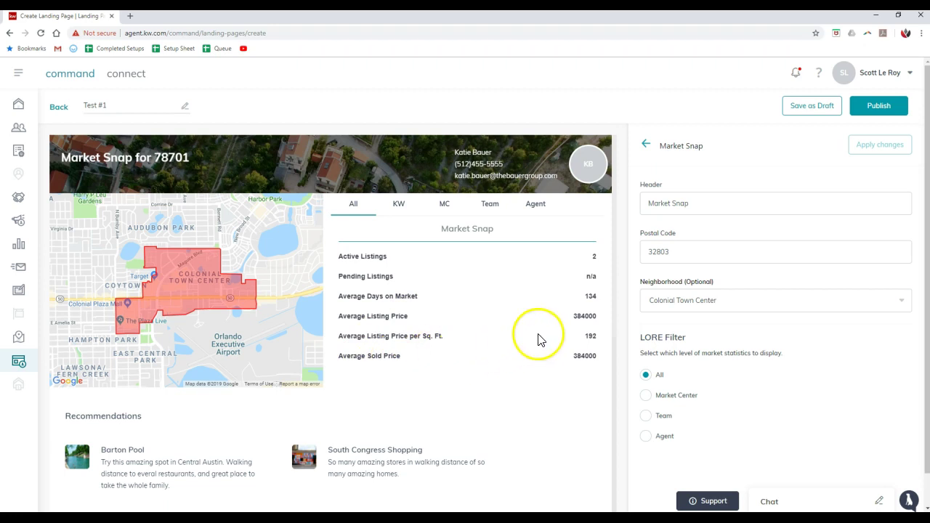
# - Search the Local Insights widget for postal code 32803
pyautogui.click(644, 144)
pyautogui.click(670, 242)
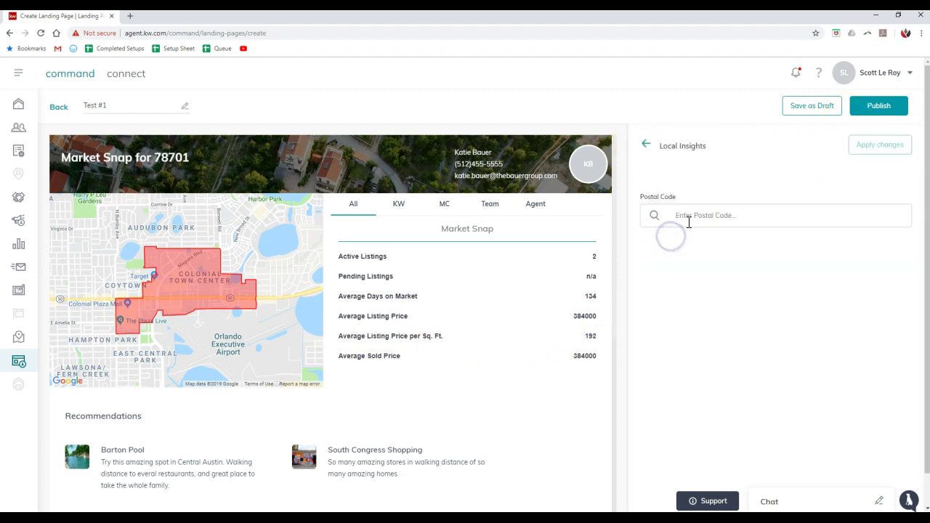
pyautogui.click(688, 221)
pyautogui.write('32803')
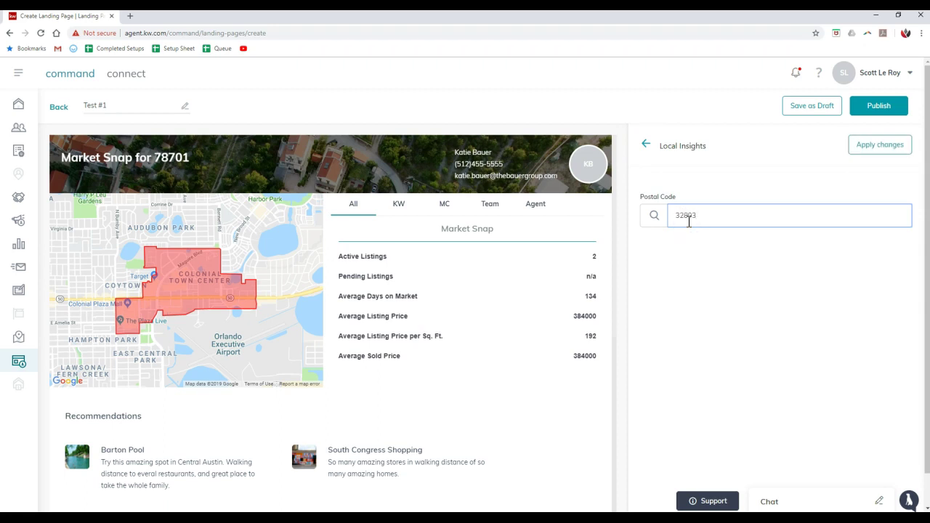
pyautogui.click(656, 219)
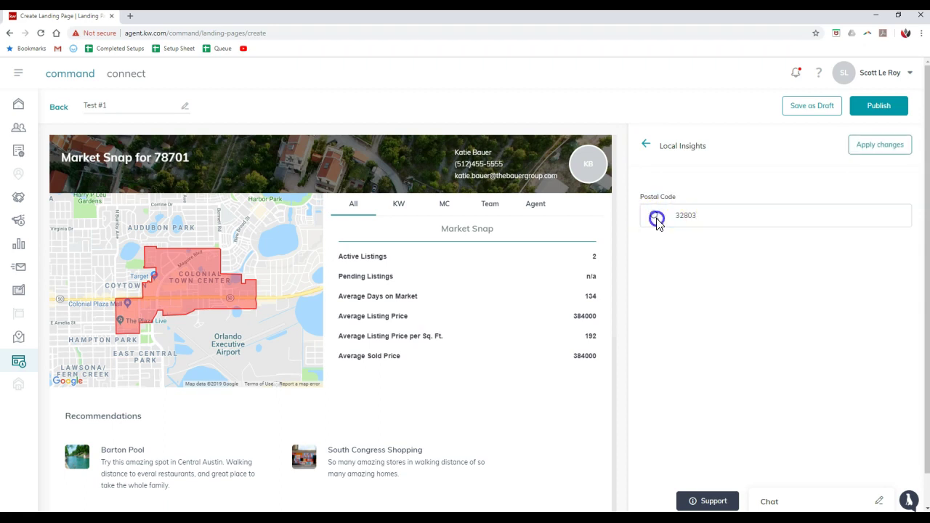
# - Open the Lead Form widget and check its header reads 'Interested? Let's talk!'
pyautogui.click(646, 143)
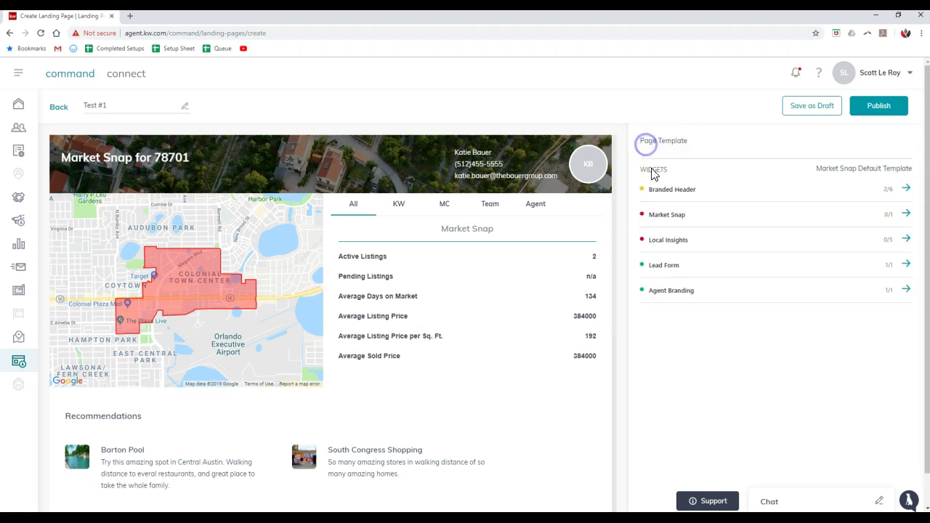
pyautogui.click(670, 269)
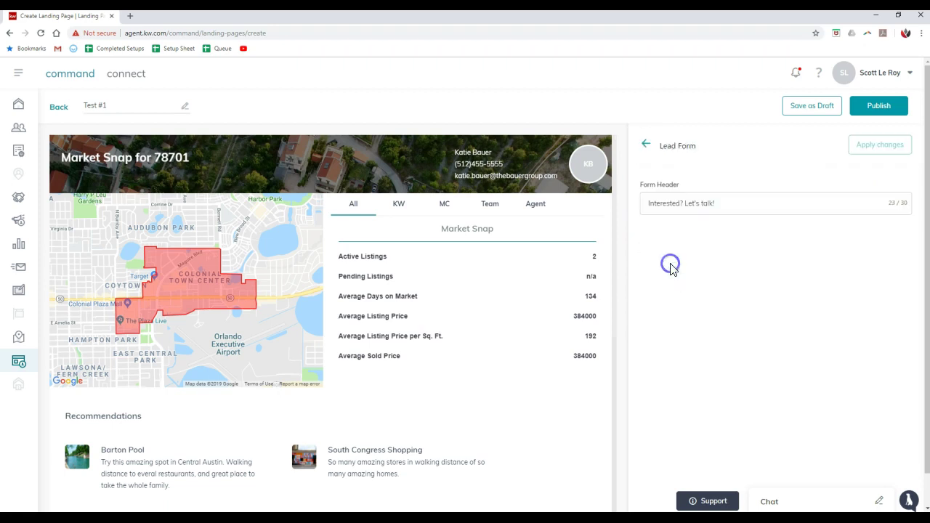
pyautogui.click(704, 205)
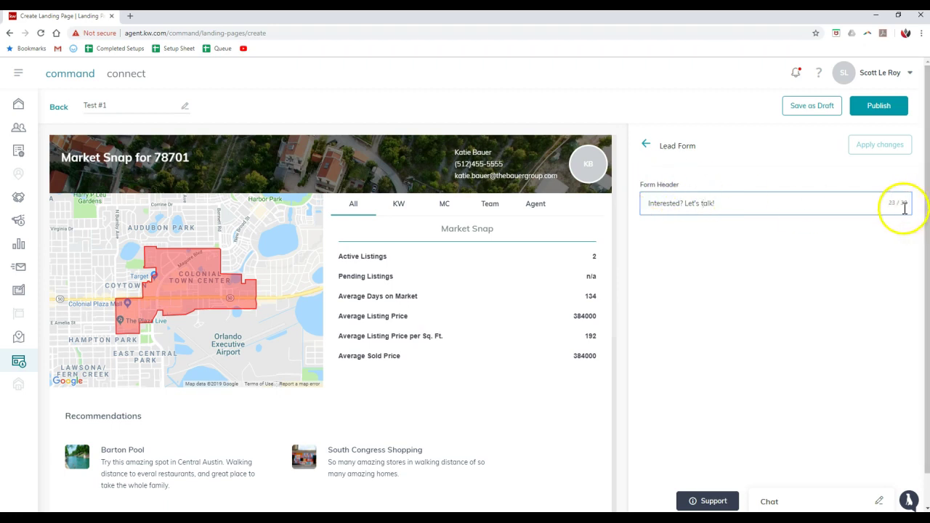
# - Open Agent Branding and enter the agent's name and market center address
pyautogui.click(646, 144)
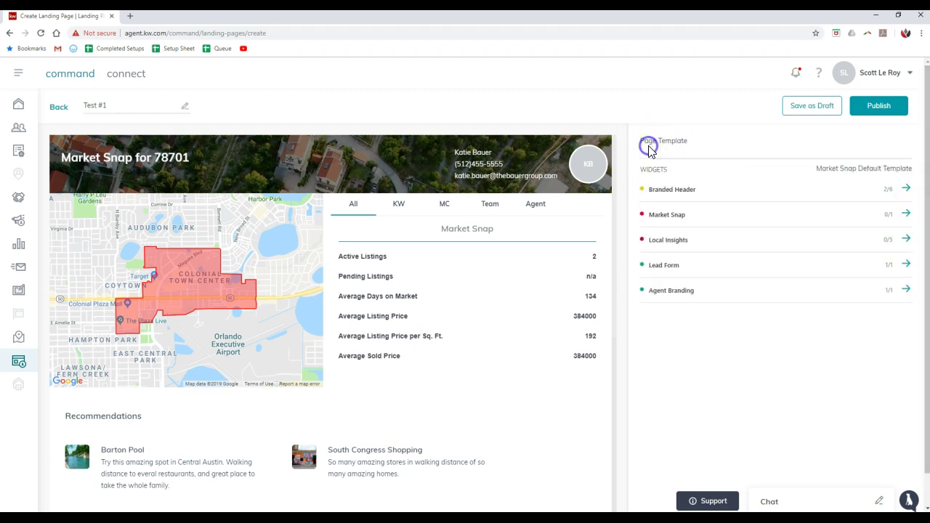
pyautogui.click(685, 291)
pyautogui.scroll(-3, 367, 301)
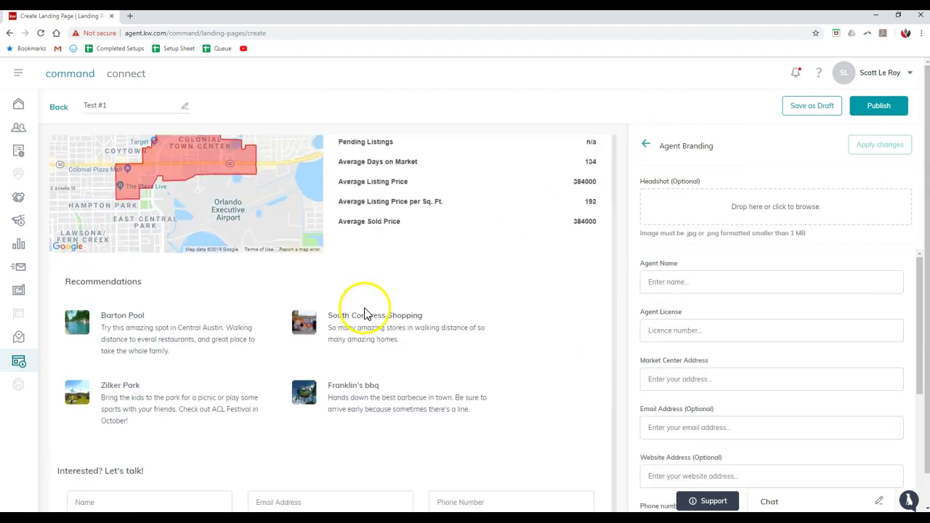
pyautogui.scroll(-3, 369, 313)
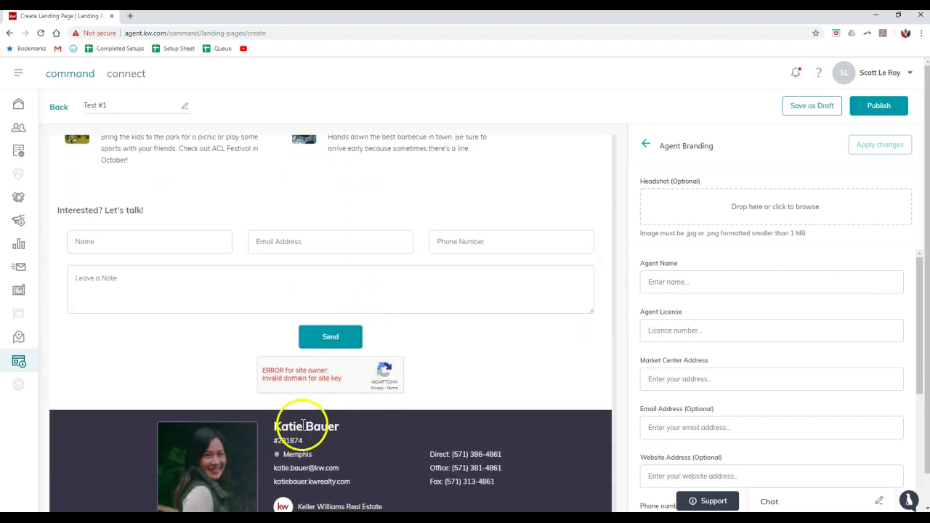
pyautogui.scroll(-1, 308, 441)
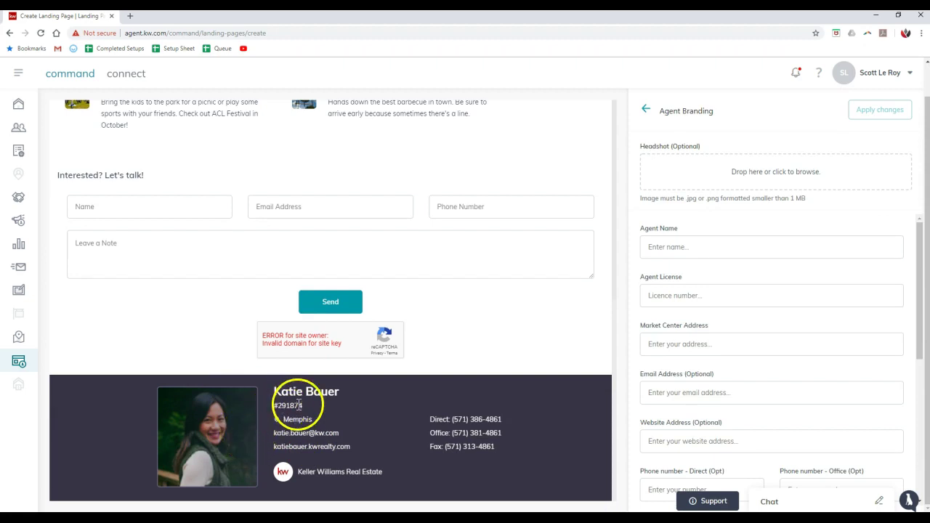
pyautogui.click(675, 240)
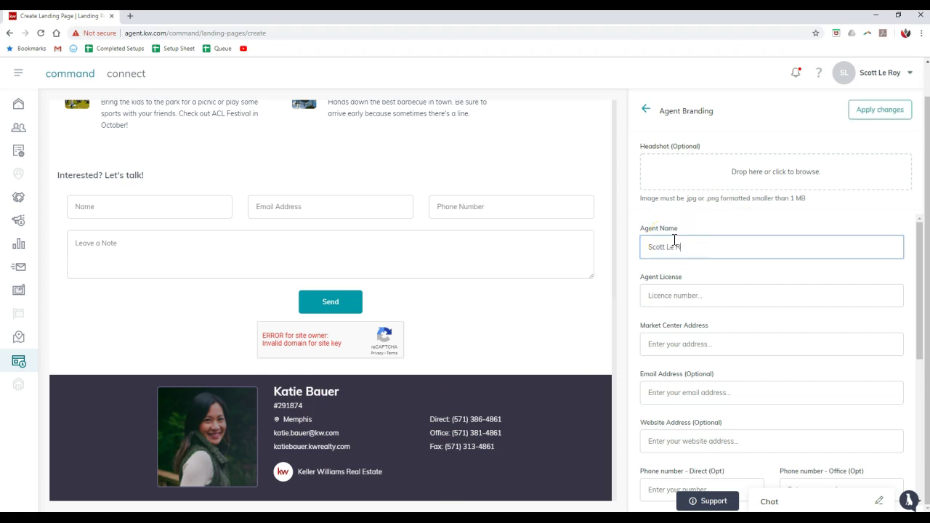
pyautogui.click(661, 345)
pyautogui.write('123 Main Street Orlando, FL 32803')
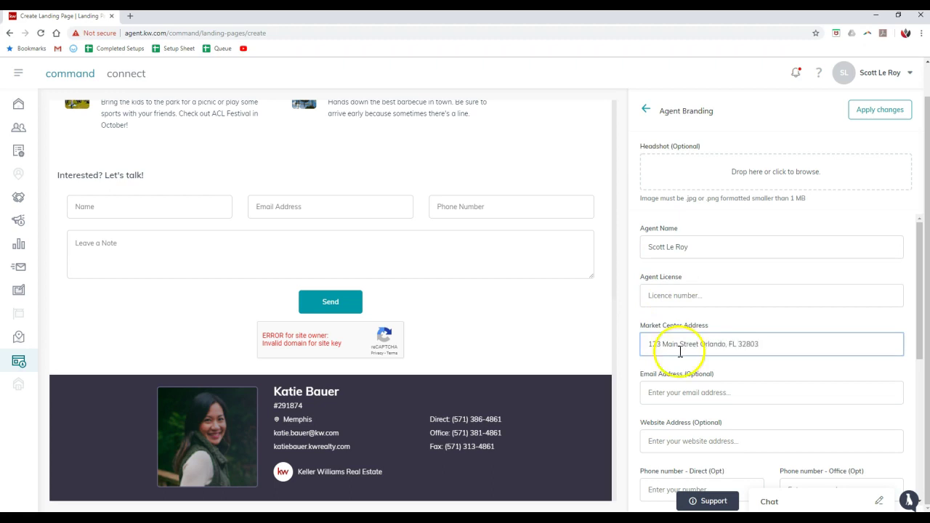
# - Fill in the agent's e-mail, website and direct phone number, then apply the branding
pyautogui.click(674, 392)
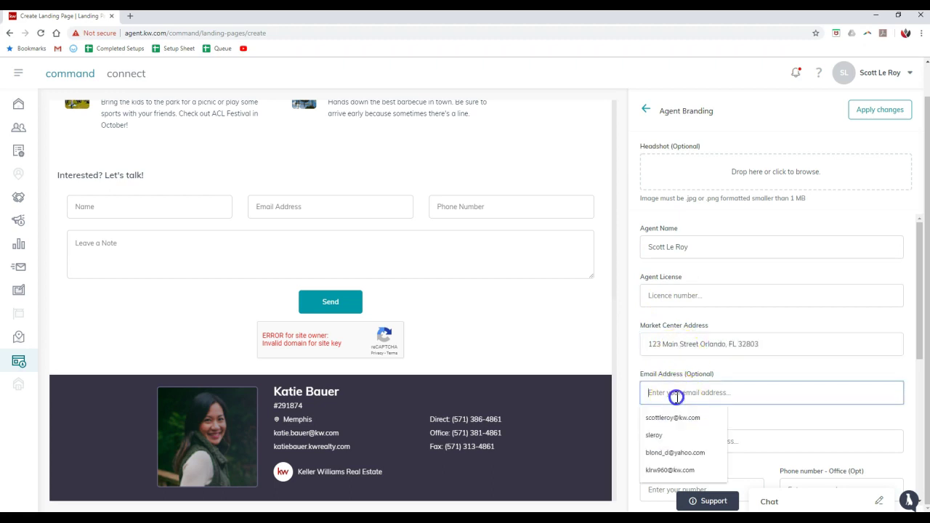
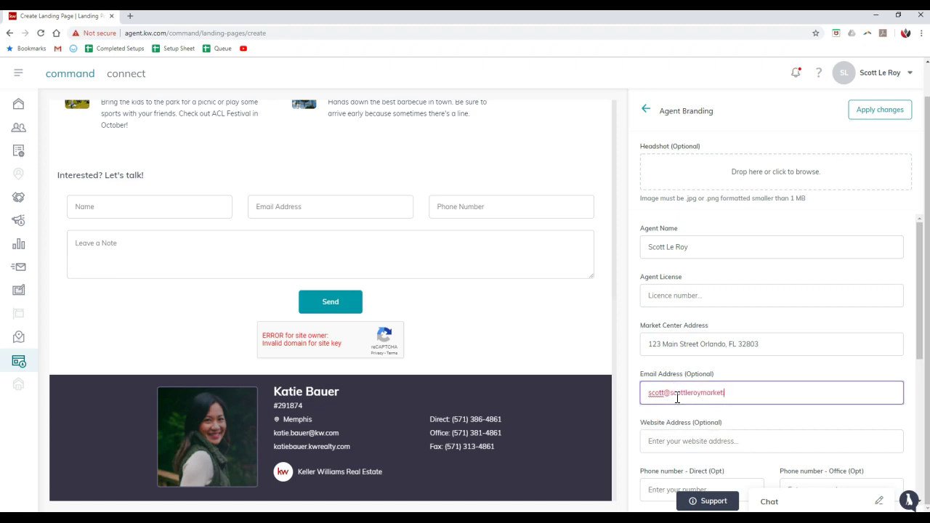
pyautogui.click(669, 439)
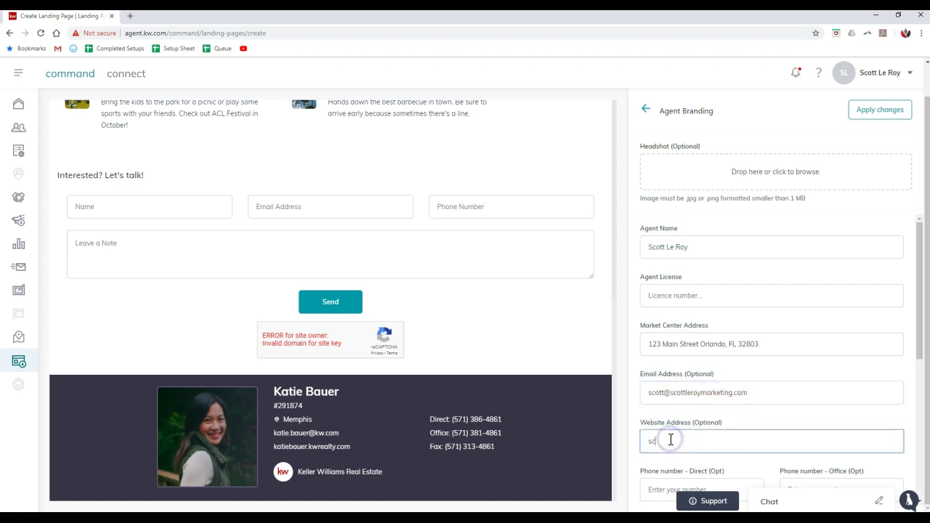
pyautogui.press('Tab')
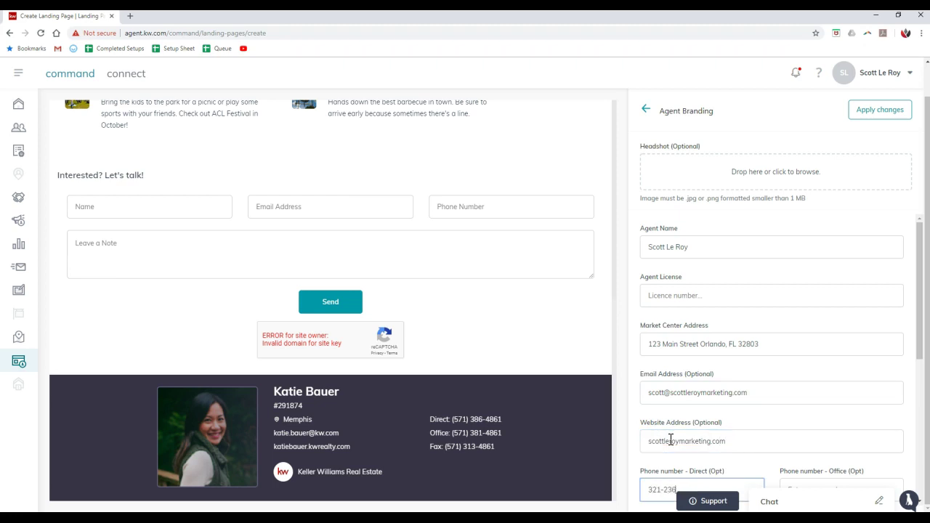
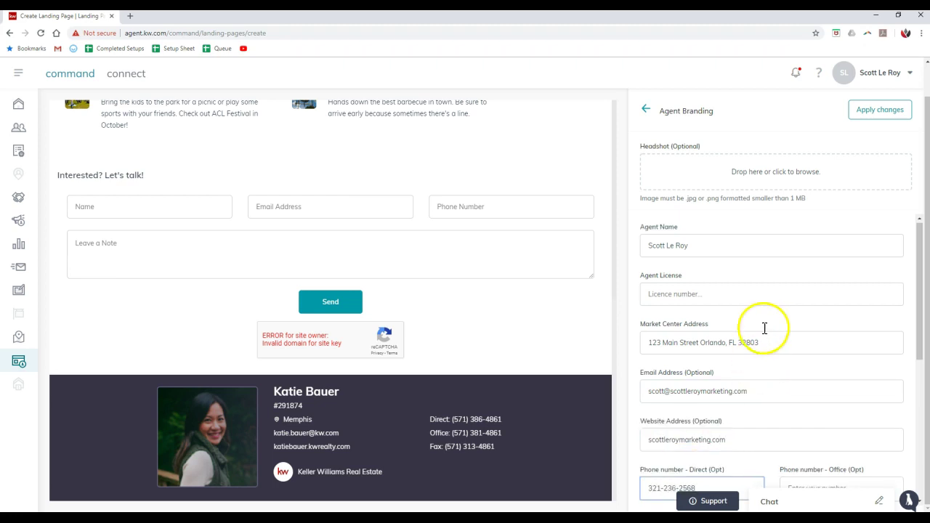
pyautogui.scroll(-5, 764, 327)
pyautogui.scroll(-3, 773, 329)
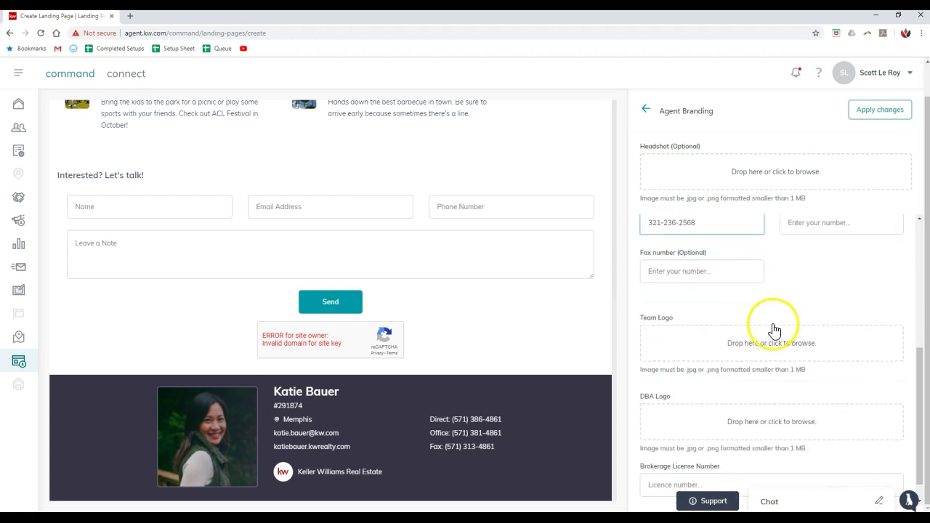
pyautogui.click(876, 118)
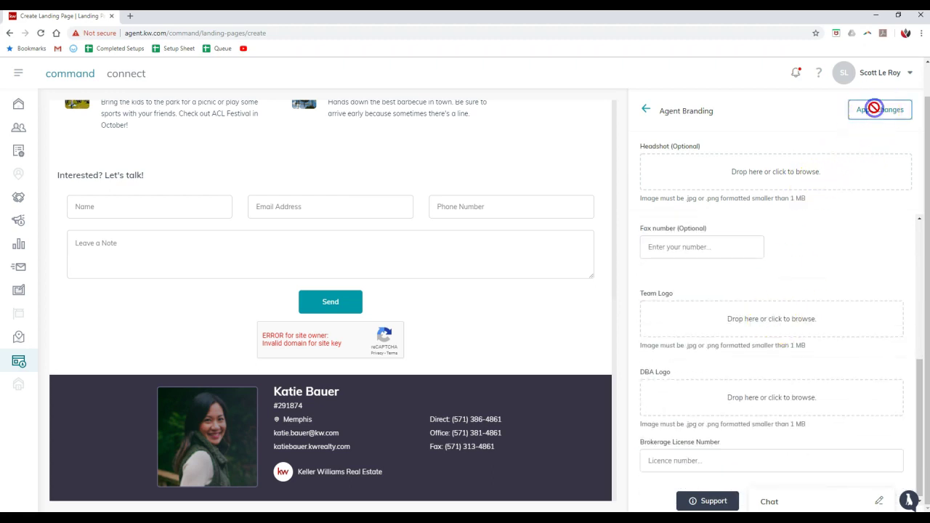
# - Check the branded footer, switch Market Snap stats to KW, and return to the widget list
pyautogui.scroll(-5, 404, 356)
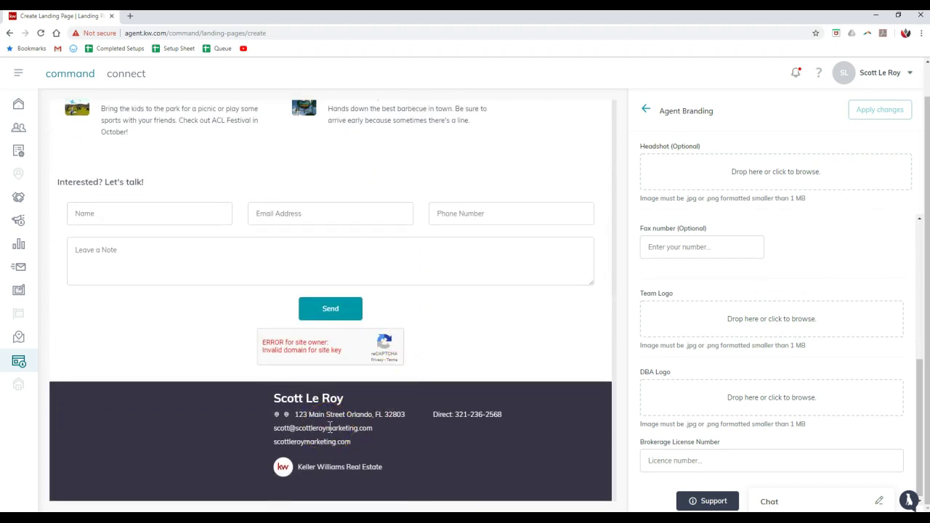
pyautogui.scroll(5, 359, 429)
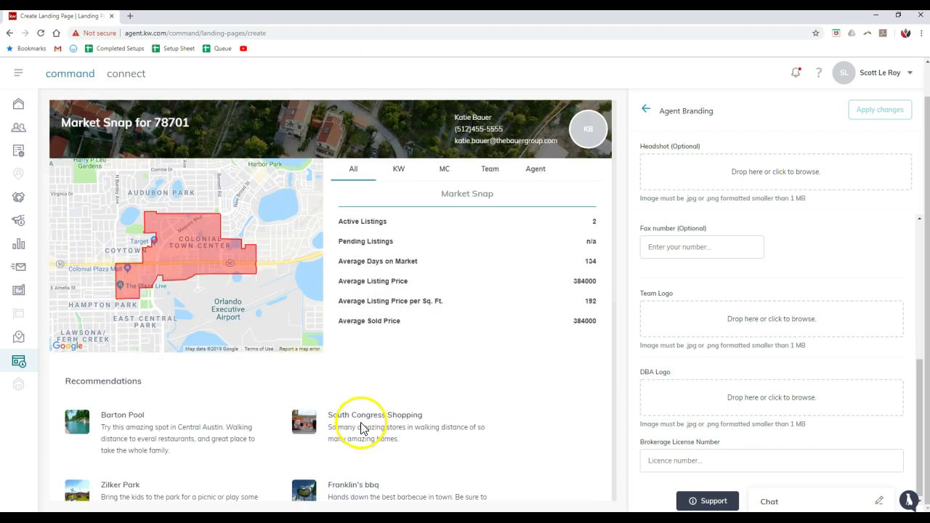
pyautogui.click(395, 181)
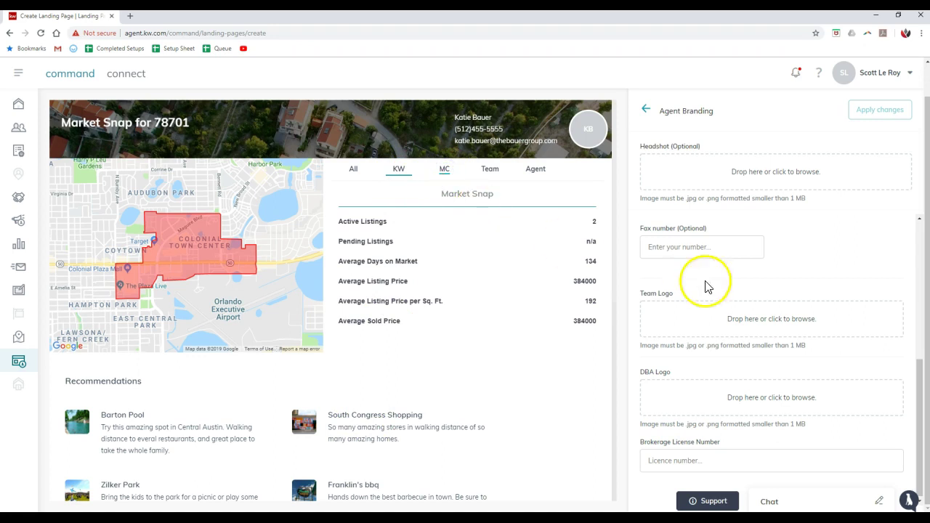
pyautogui.click(646, 109)
pyautogui.scroll(1, 803, 137)
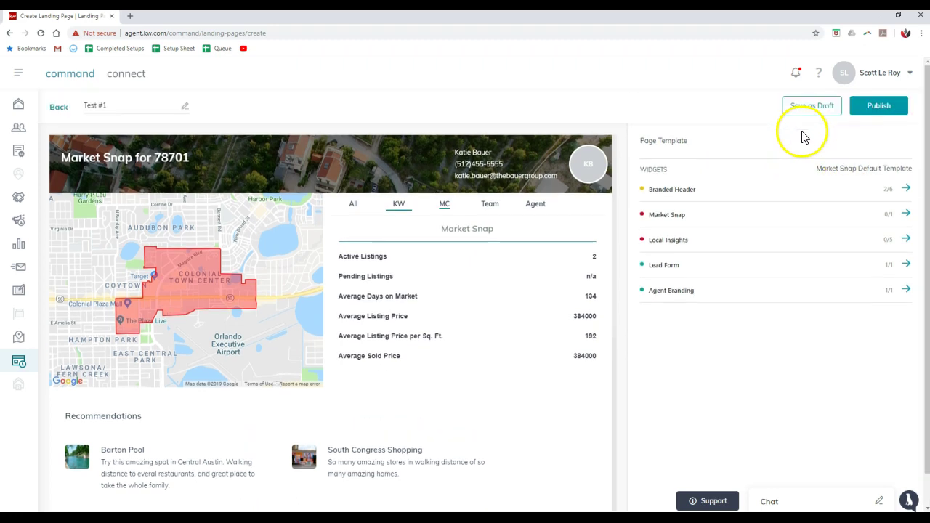
# - Publish Test #1, switch its status to active, and view its live URL before closing it
pyautogui.click(866, 113)
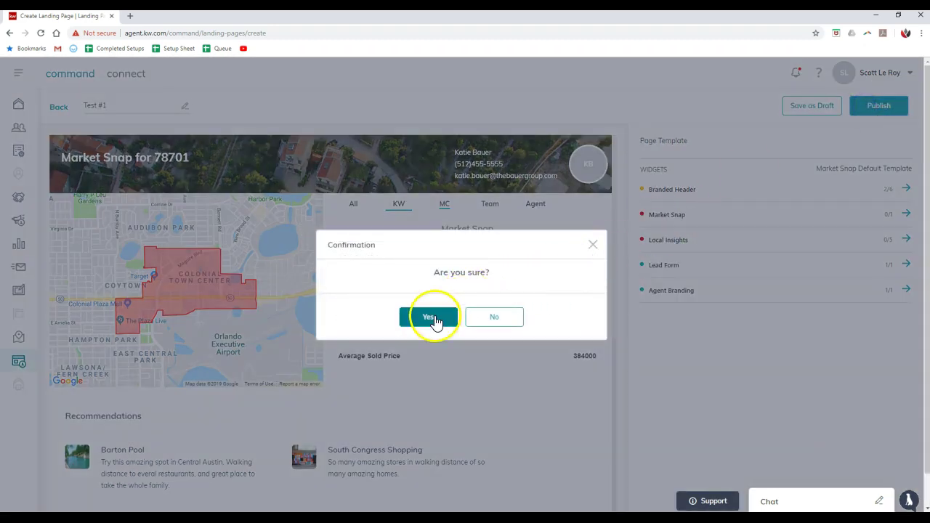
pyautogui.click(431, 318)
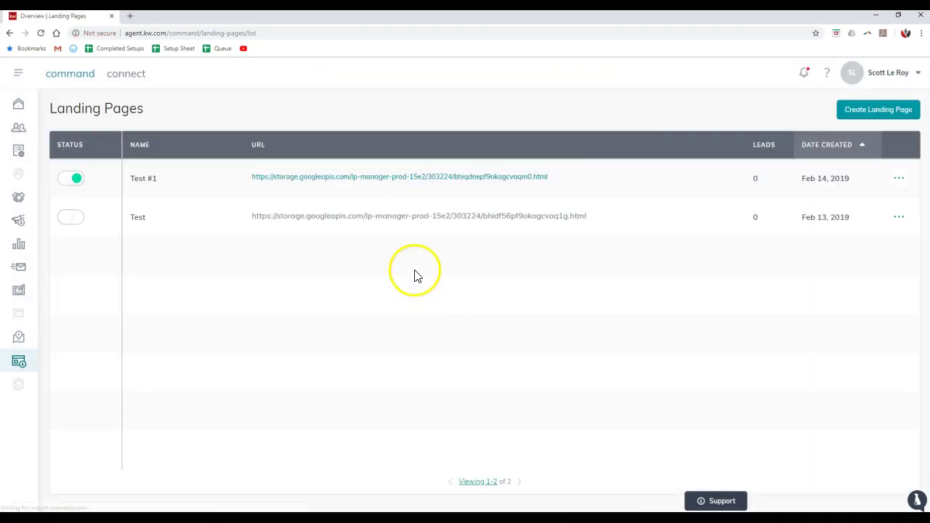
pyautogui.click(75, 180)
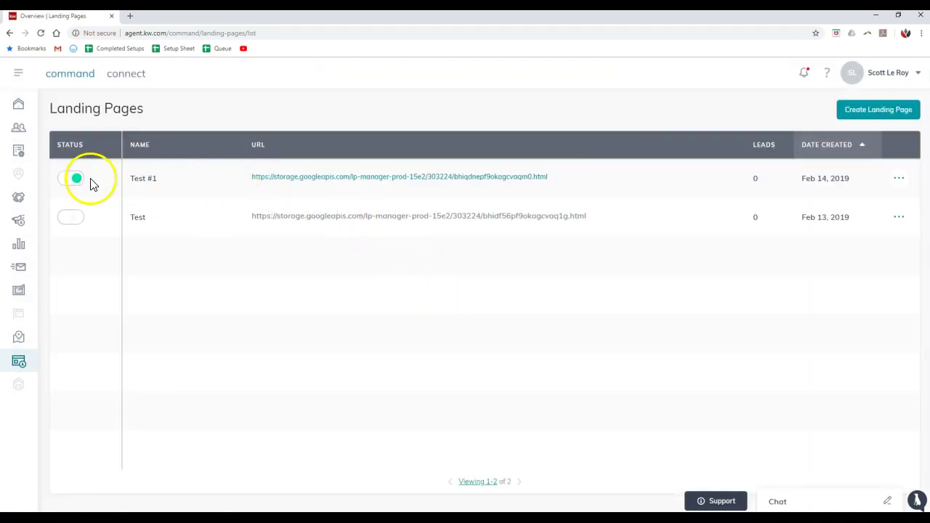
pyautogui.click(318, 188)
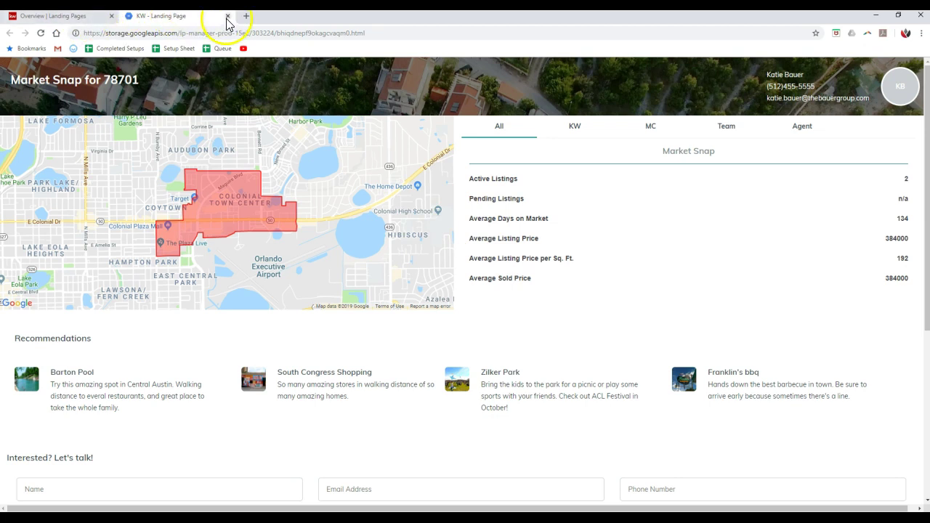
pyautogui.click(228, 16)
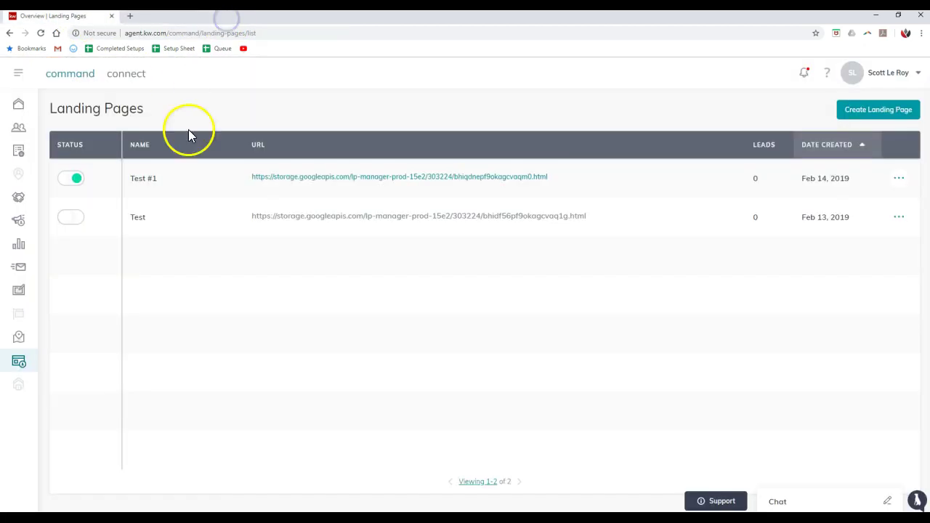
# - Deactivate the Test #1 landing page, confirming with Yes, then expand the navigation sidebar
pyautogui.click(900, 181)
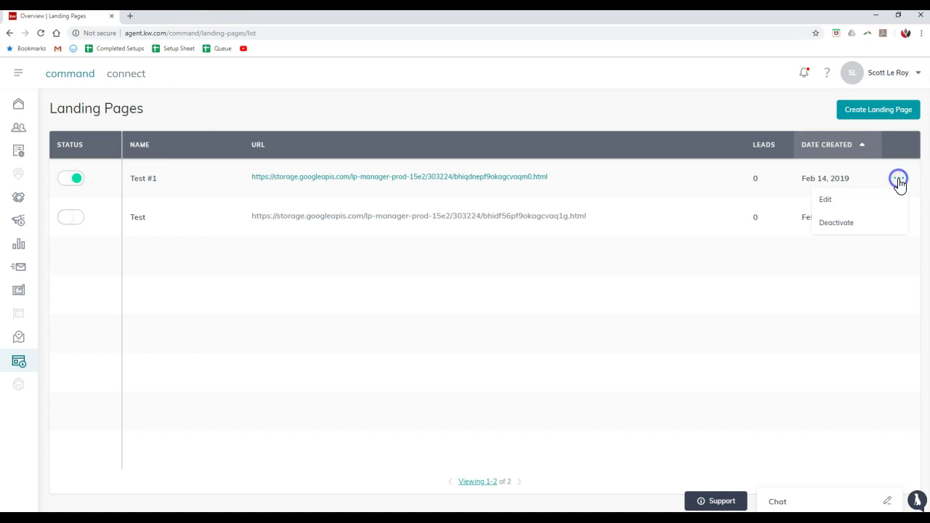
pyautogui.click(835, 223)
pyautogui.click(446, 318)
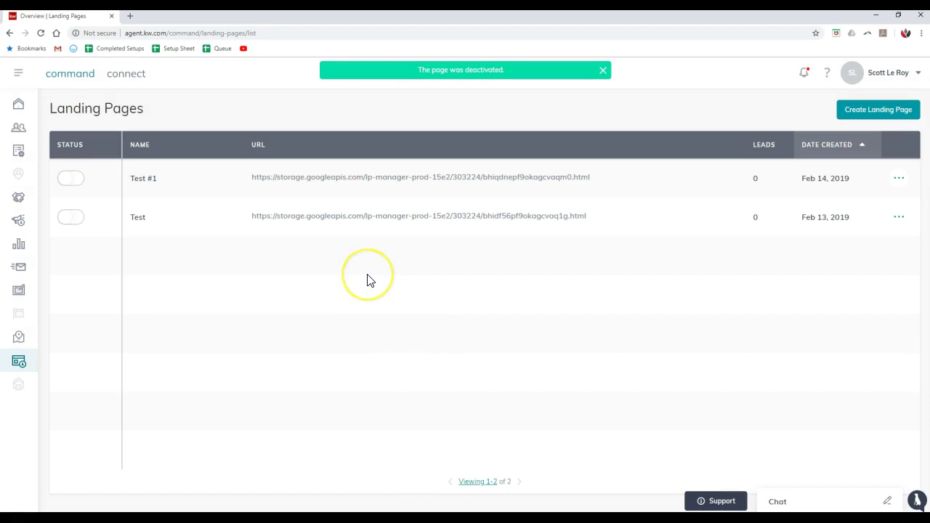
pyautogui.click(19, 76)
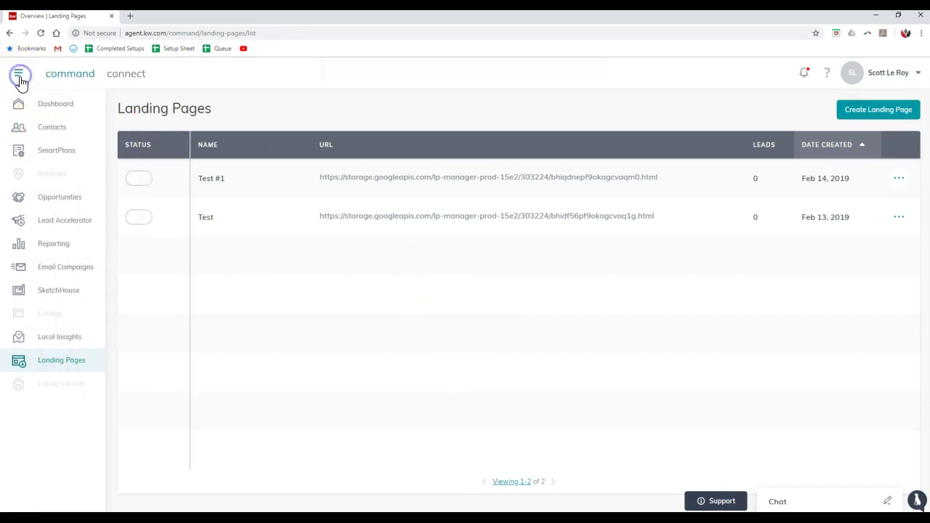